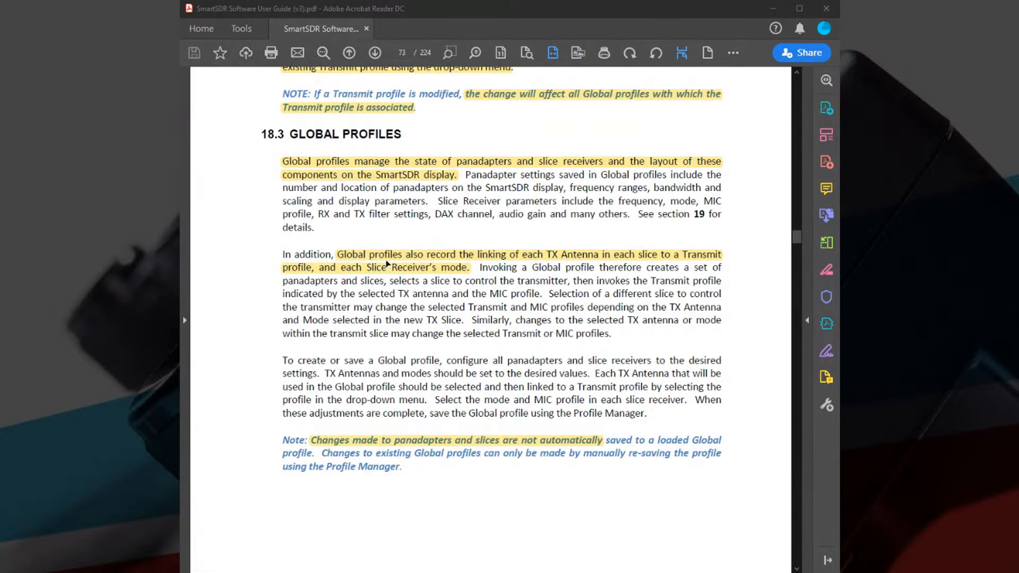
# Review the SmartSDR user guide's sections on global profiles and on saving, deleting and loading profiles.
pyautogui.scroll(-1, 410, 242)
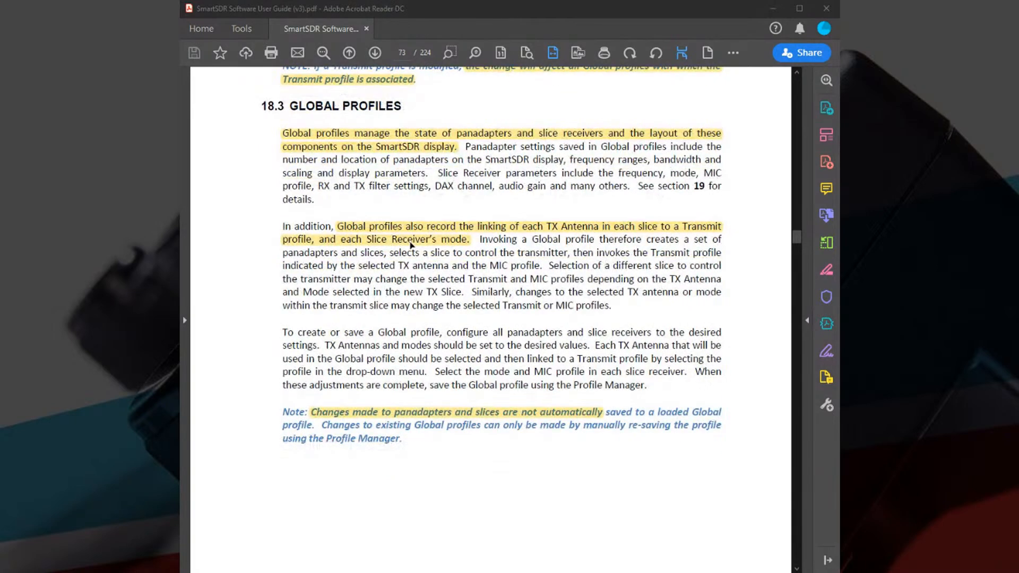
pyautogui.scroll(-3, 410, 244)
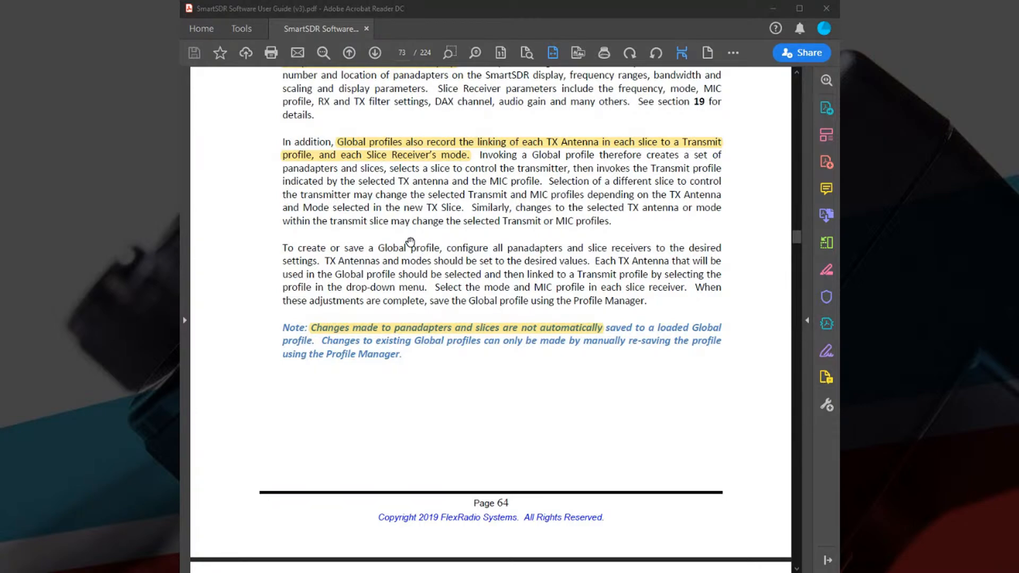
pyautogui.scroll(2, 410, 242)
pyautogui.scroll(-6, 410, 242)
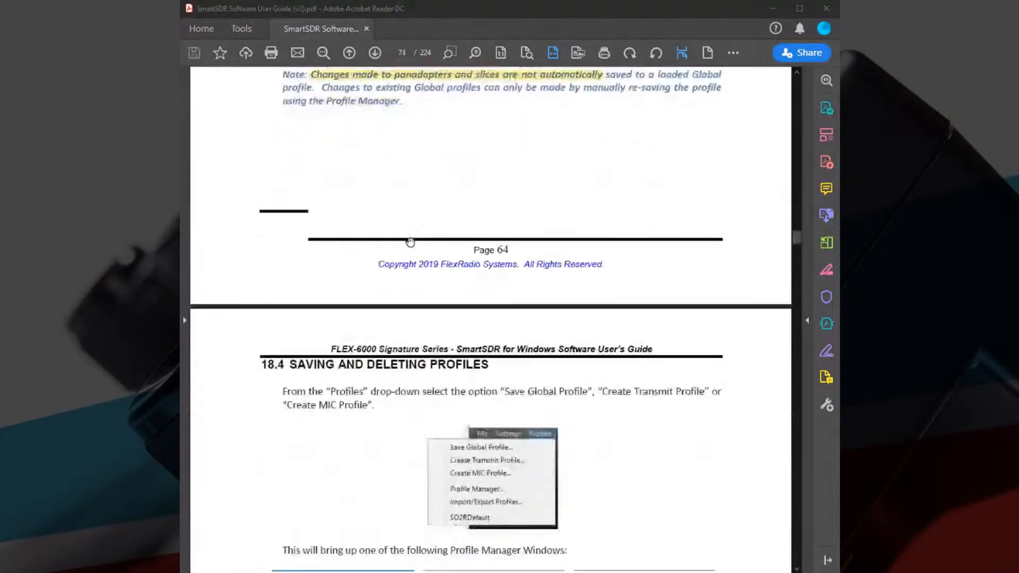
pyautogui.scroll(-2, 410, 242)
pyautogui.scroll(-15, 410, 243)
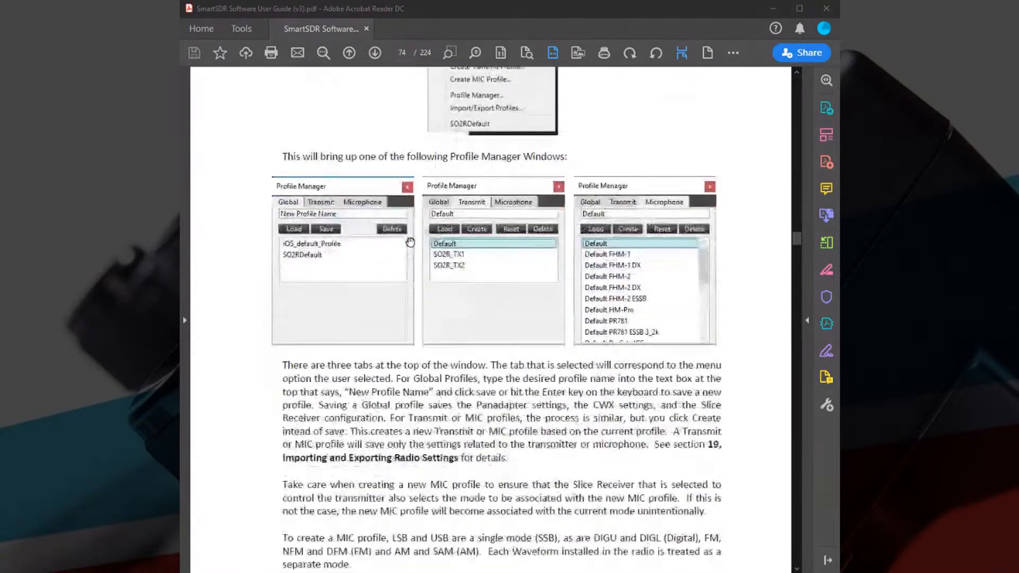
pyautogui.scroll(-15, 410, 242)
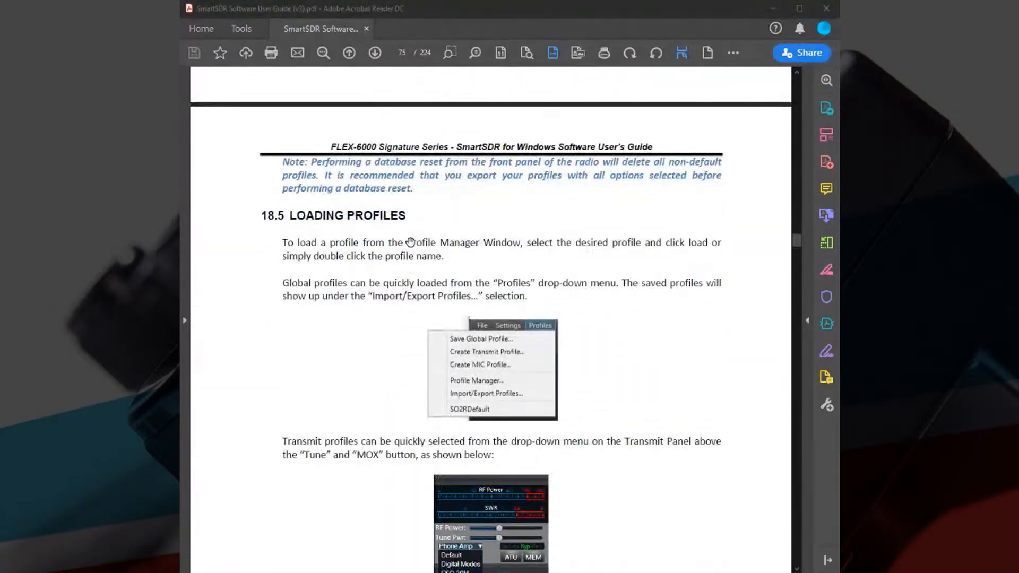
pyautogui.scroll(-10, 410, 242)
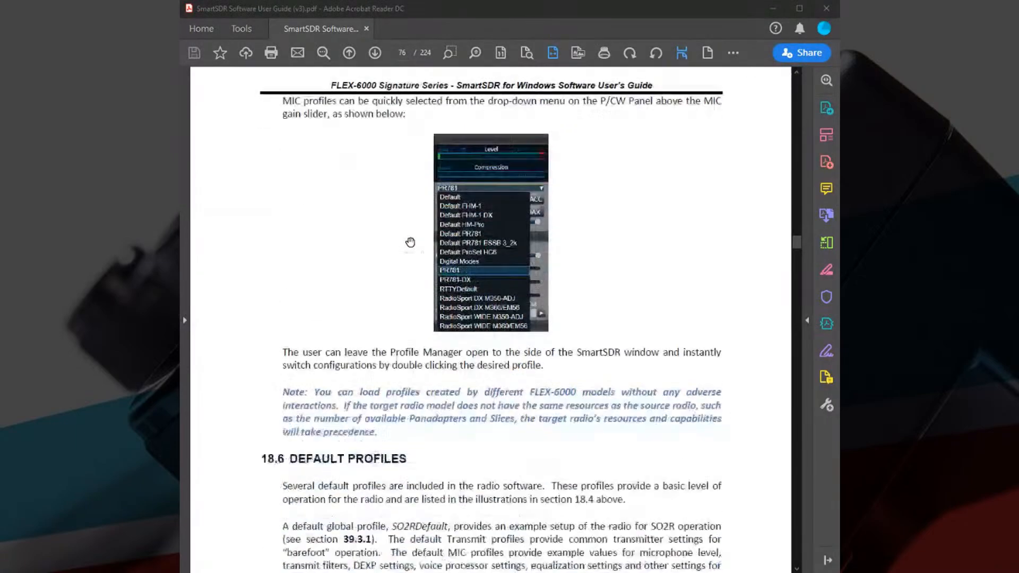
# Review the guide's sections on default profiles, profiles versus persistence, and importing and exporting radio settings.
pyautogui.scroll(-6, 411, 242)
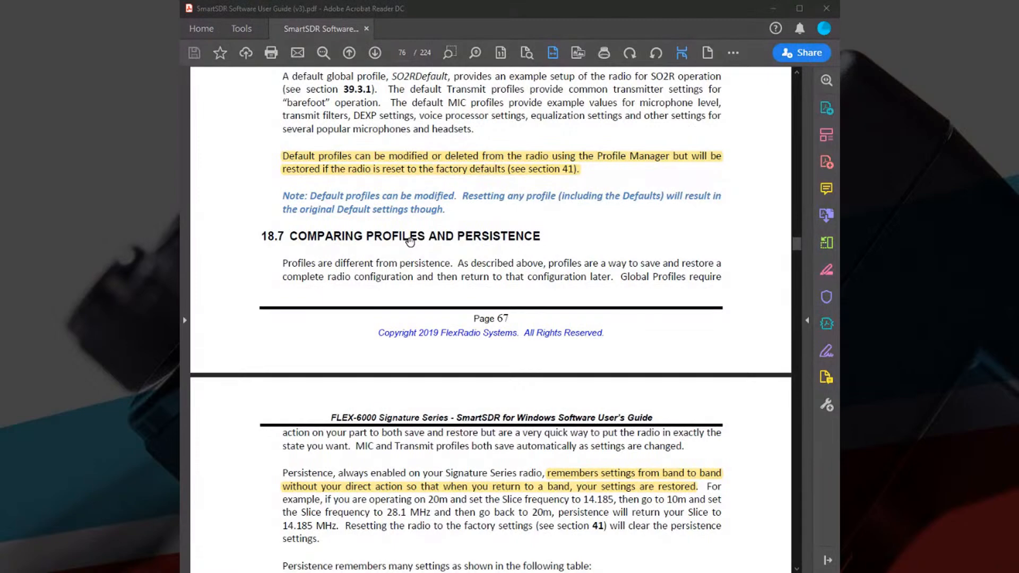
pyautogui.scroll(1, 411, 242)
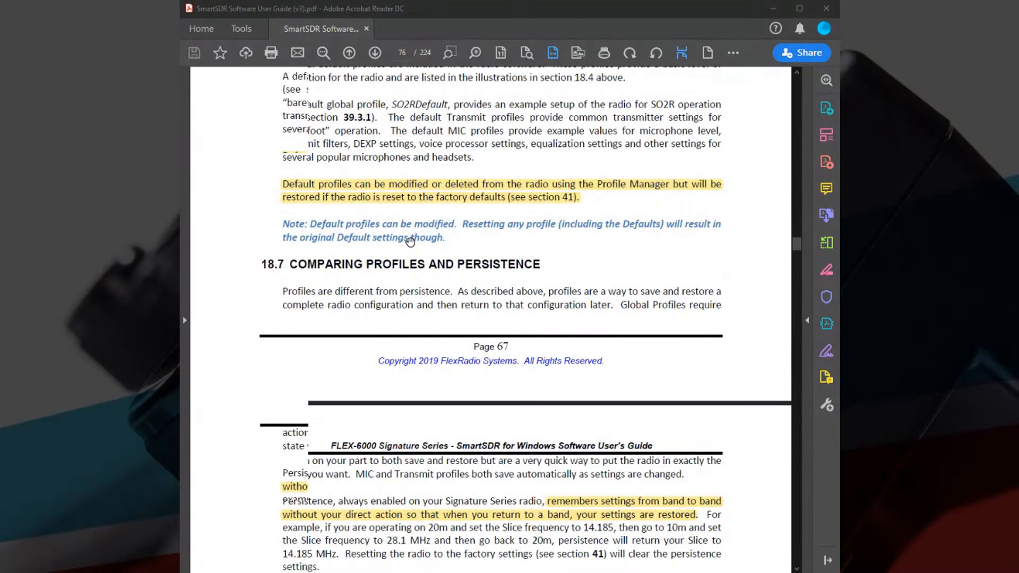
pyautogui.scroll(-9, 410, 242)
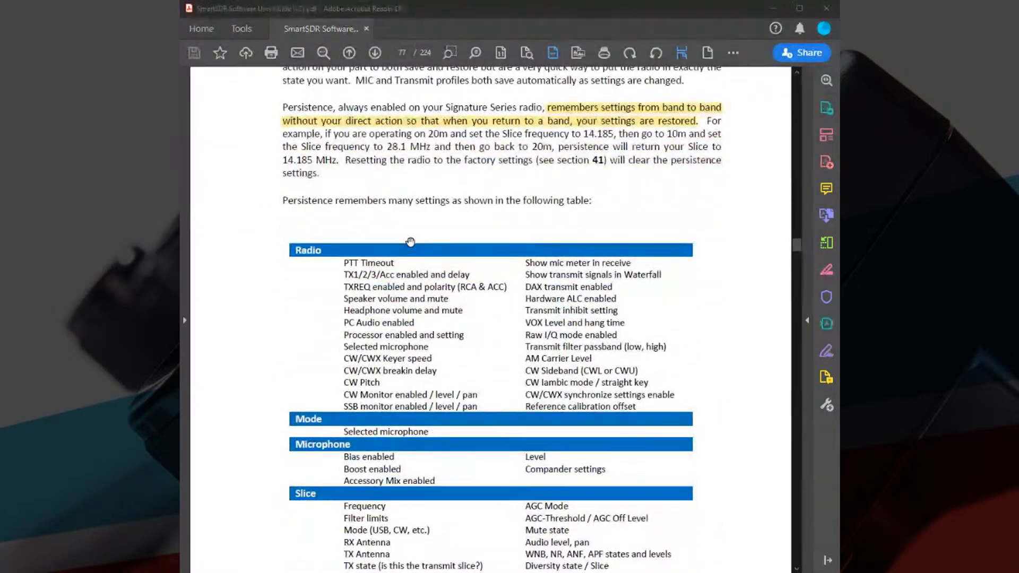
pyautogui.scroll(-10, 410, 242)
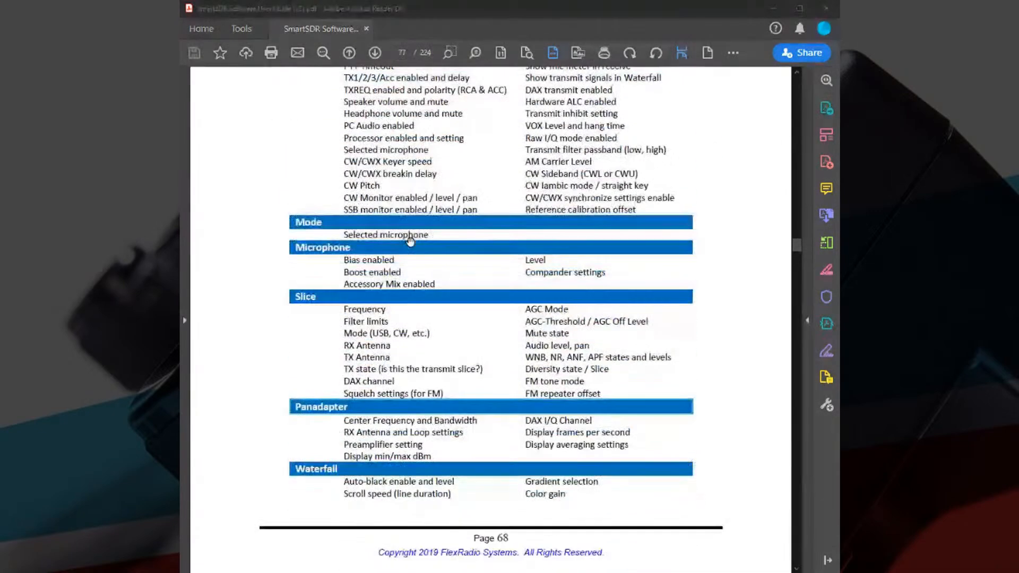
pyautogui.scroll(-4, 410, 242)
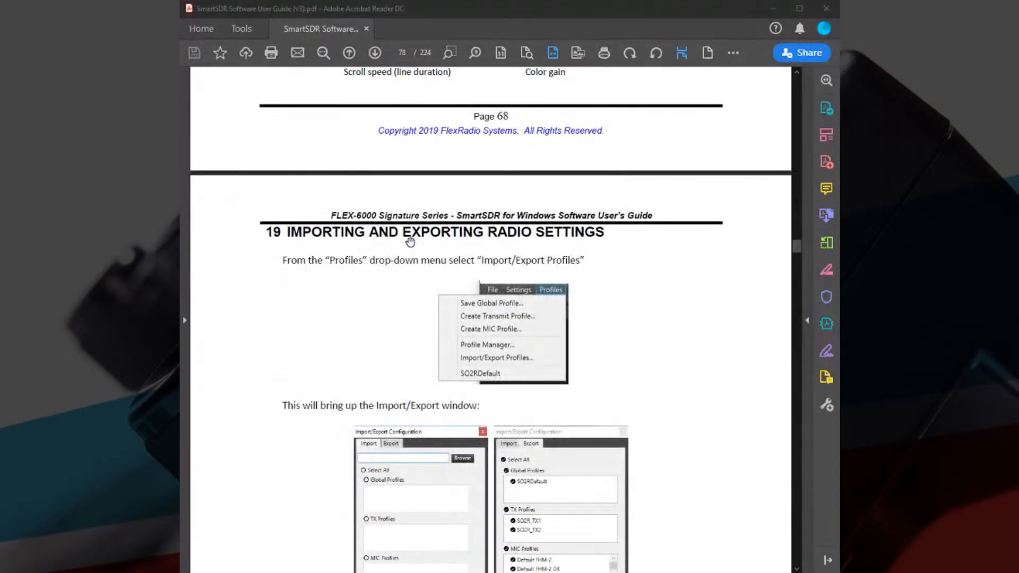
pyautogui.scroll(-12, 411, 242)
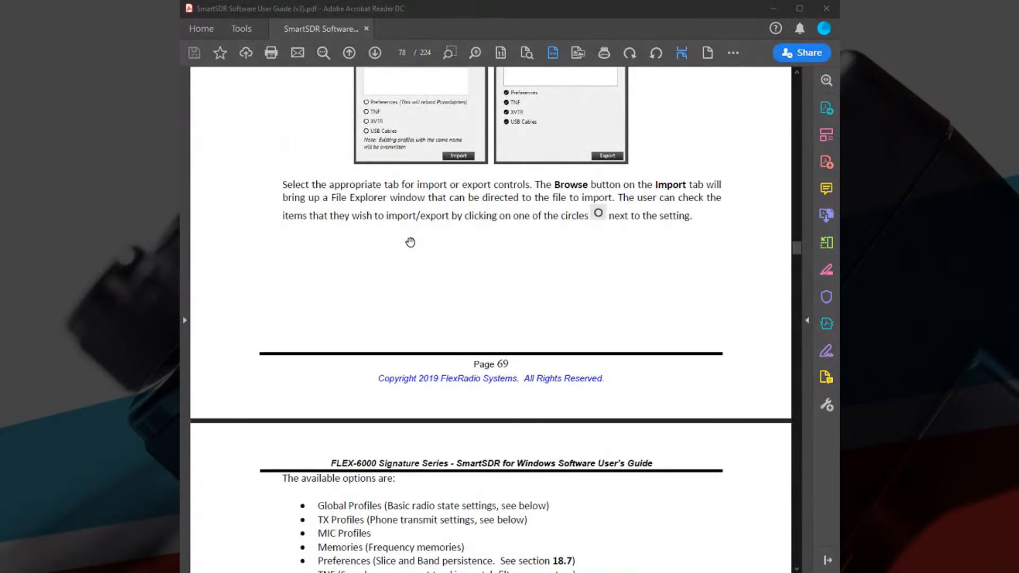
pyautogui.scroll(20, 410, 242)
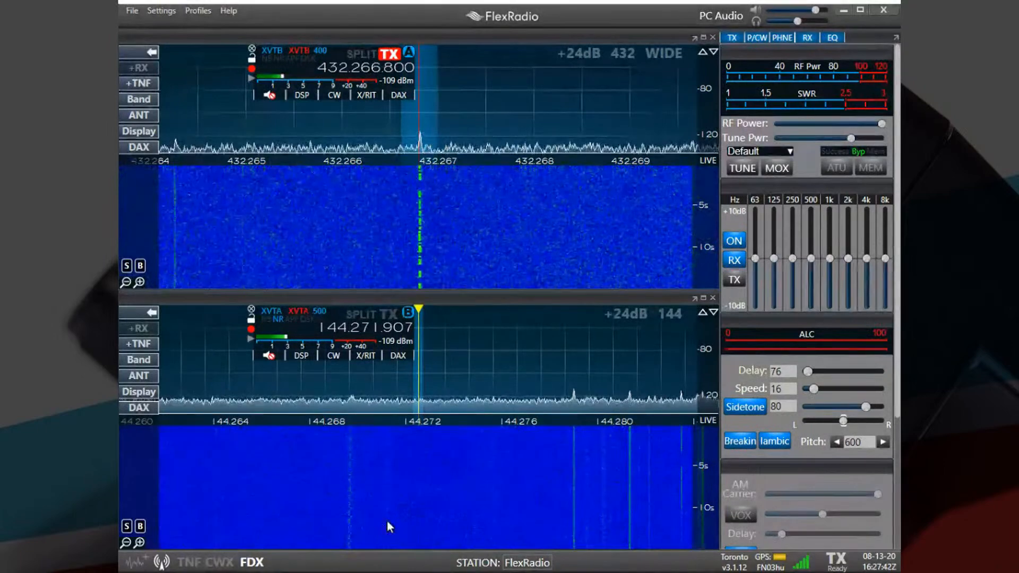
# Switch to SmartSDR and tune slice B to the faint signal at 144.269.100.
pyautogui.click(352, 492)
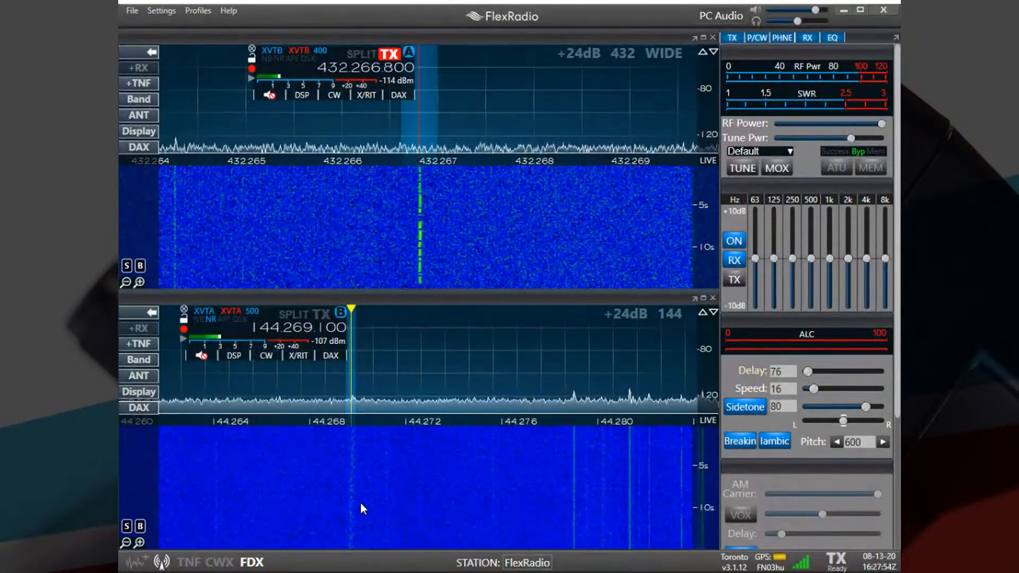
# Load the SATCAS-4A global profile and bring the off-screen slices A and B into view in their panadapters.
pyautogui.click(199, 10)
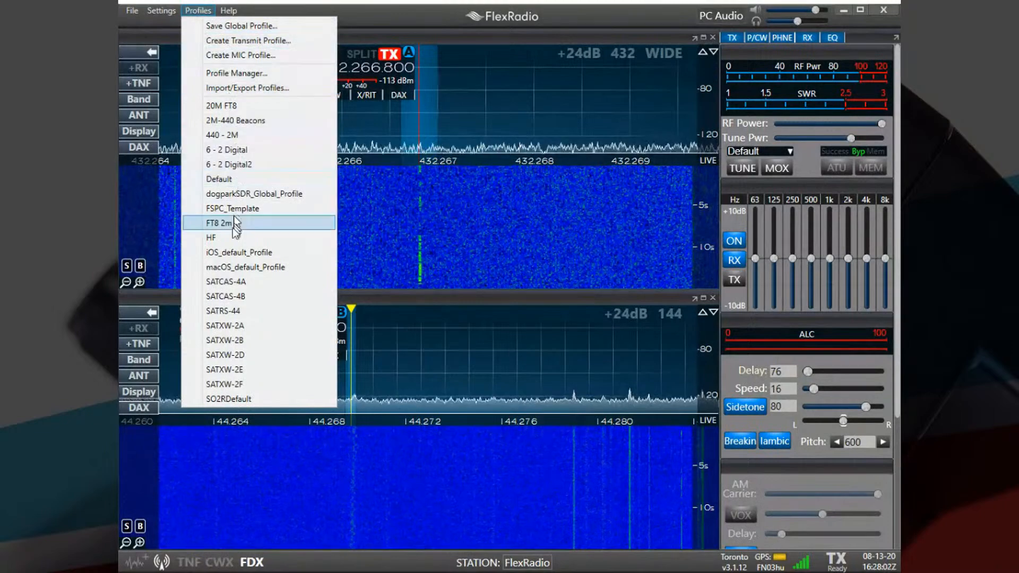
pyautogui.click(225, 284)
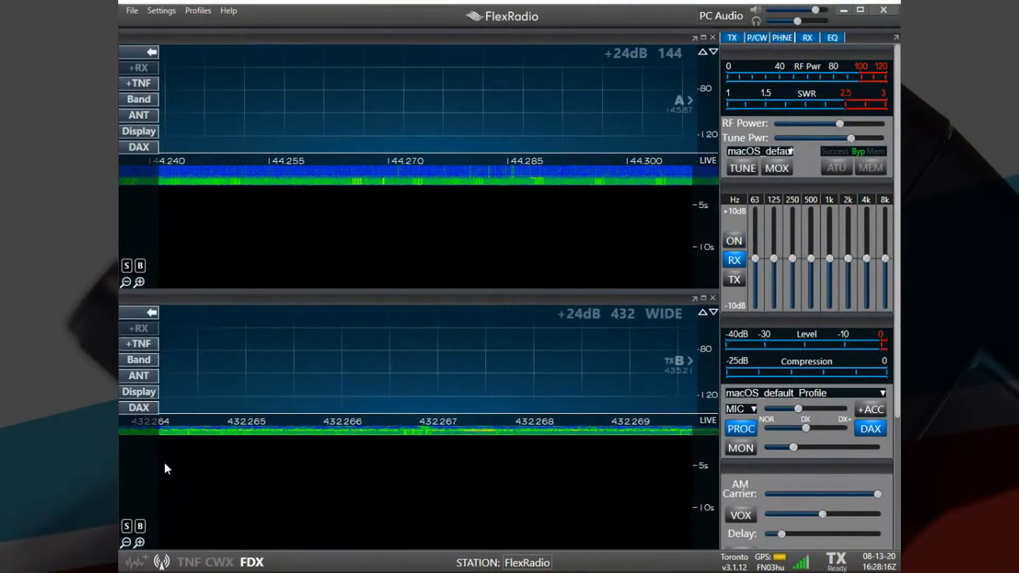
pyautogui.click(681, 101)
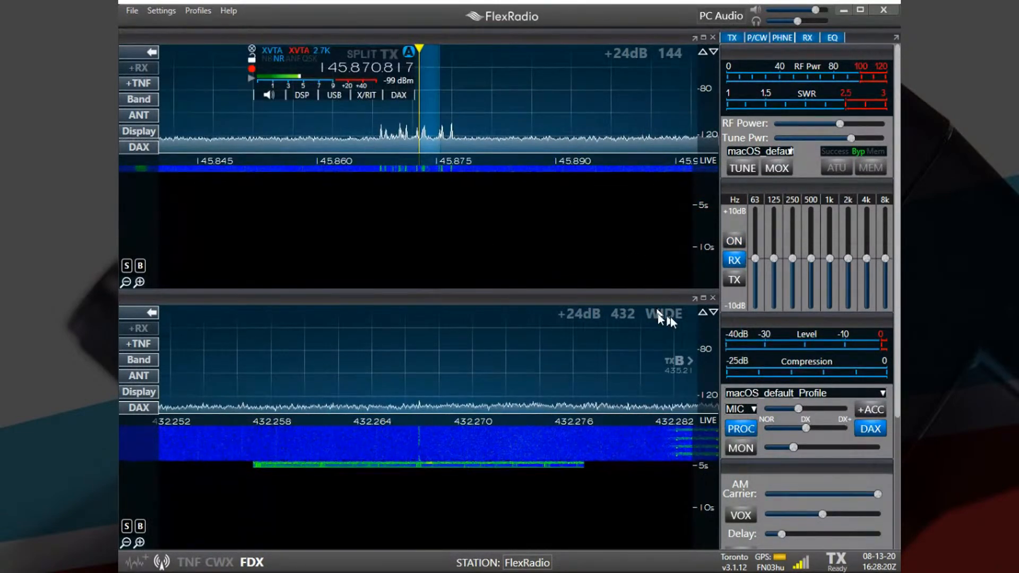
pyautogui.click(676, 365)
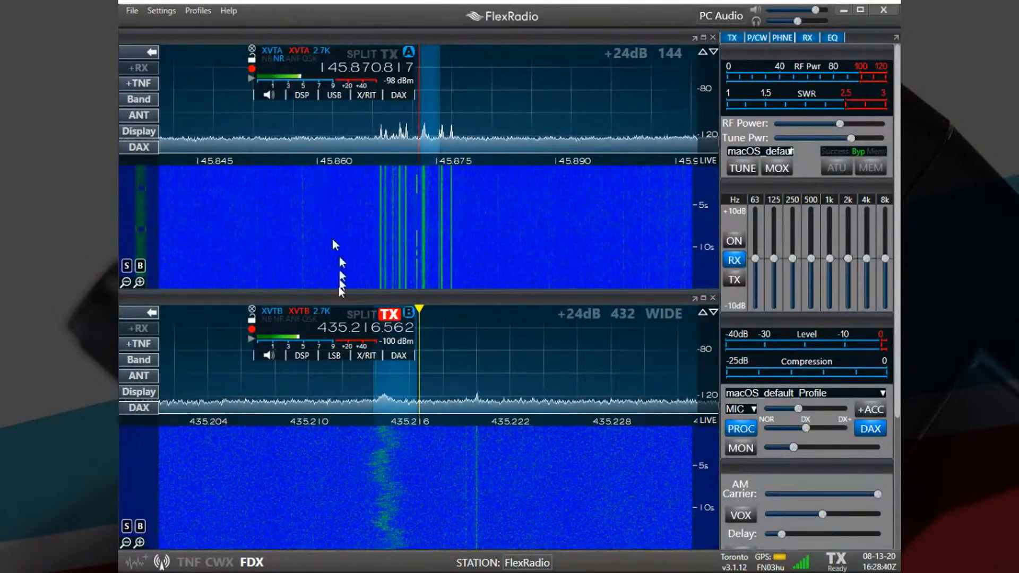
# Load the 20M FT8 global profile and switch its panadapter to the 40 m band with a narrower displayed span.
pyautogui.click(209, 12)
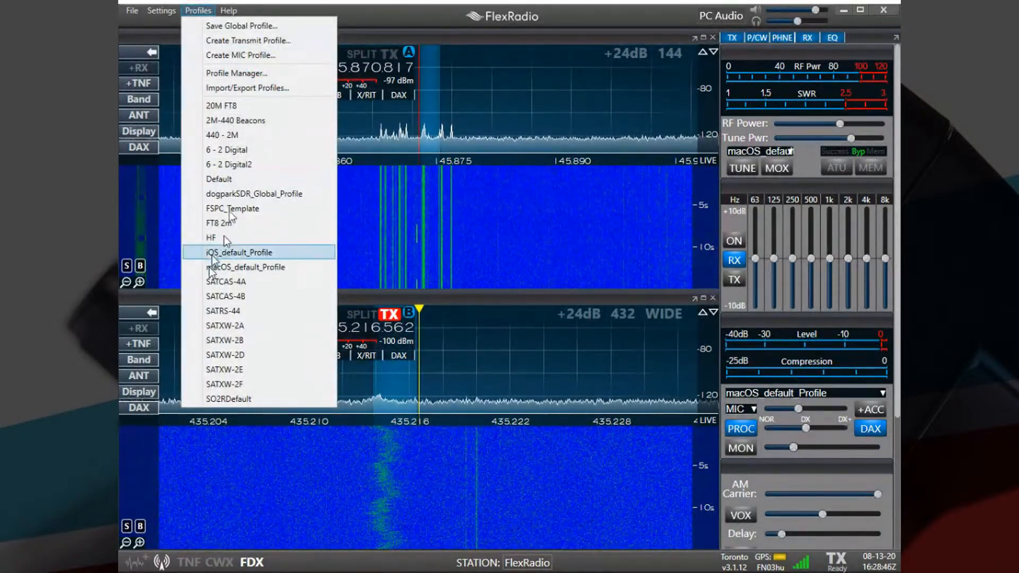
pyautogui.click(222, 102)
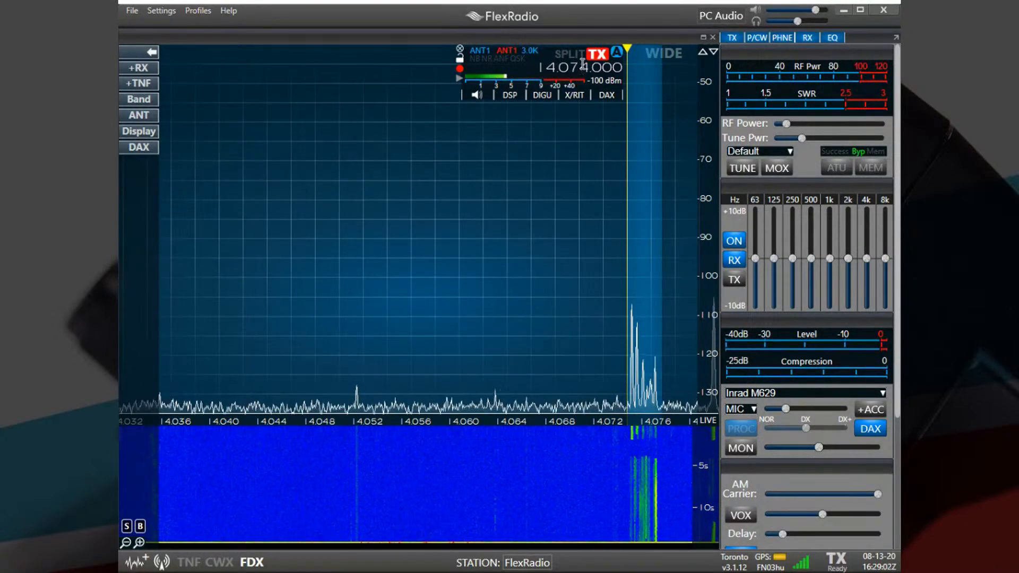
pyautogui.click(150, 96)
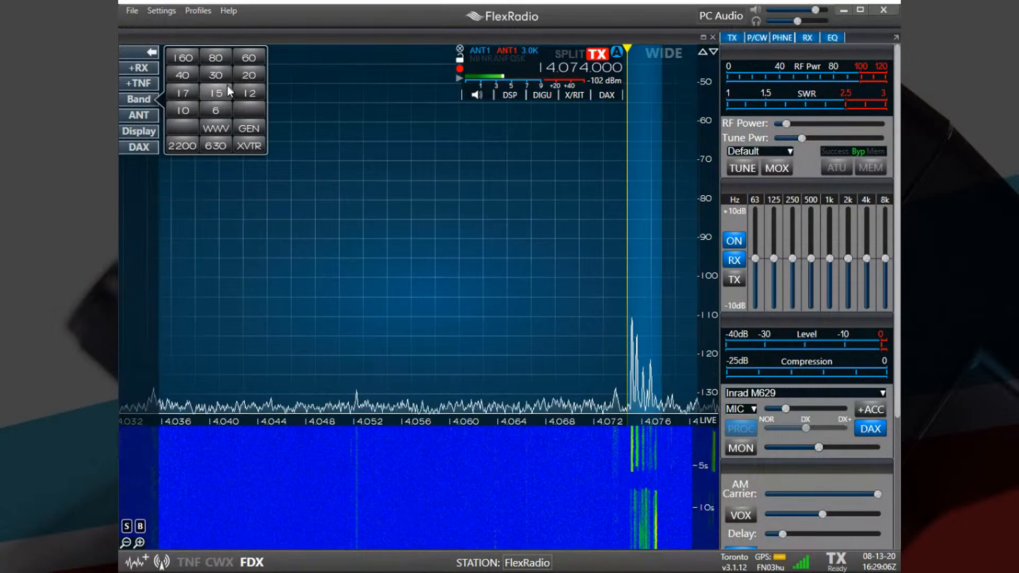
pyautogui.click(171, 70)
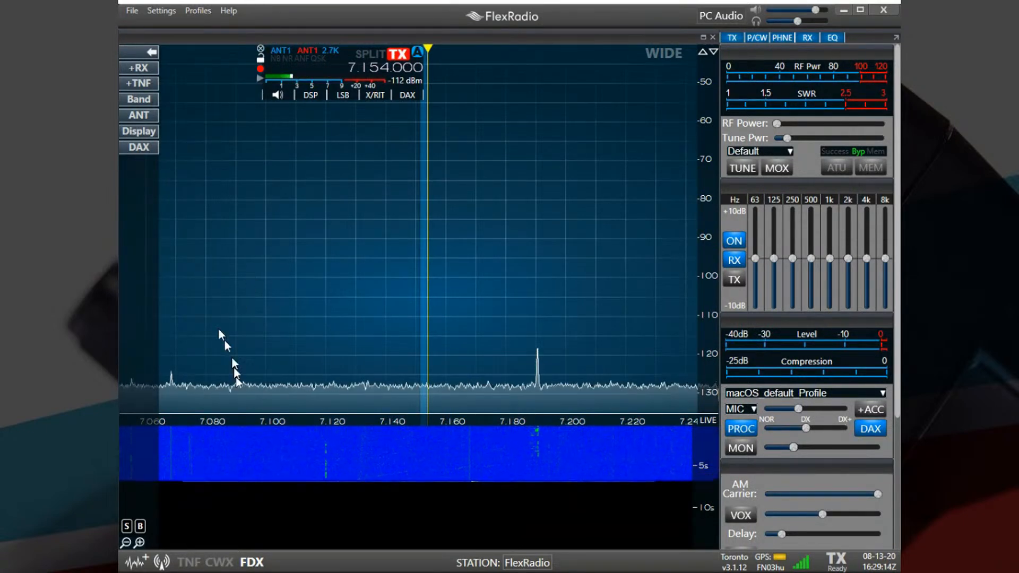
pyautogui.click(140, 542)
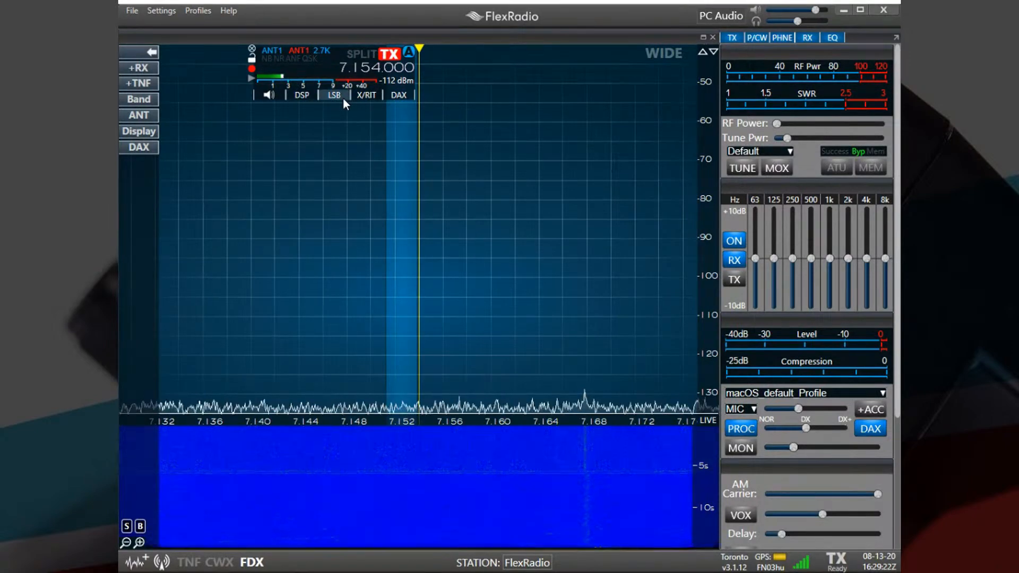
# Save the current radio setup as a new global profile named "40M - Test".
pyautogui.click(203, 13)
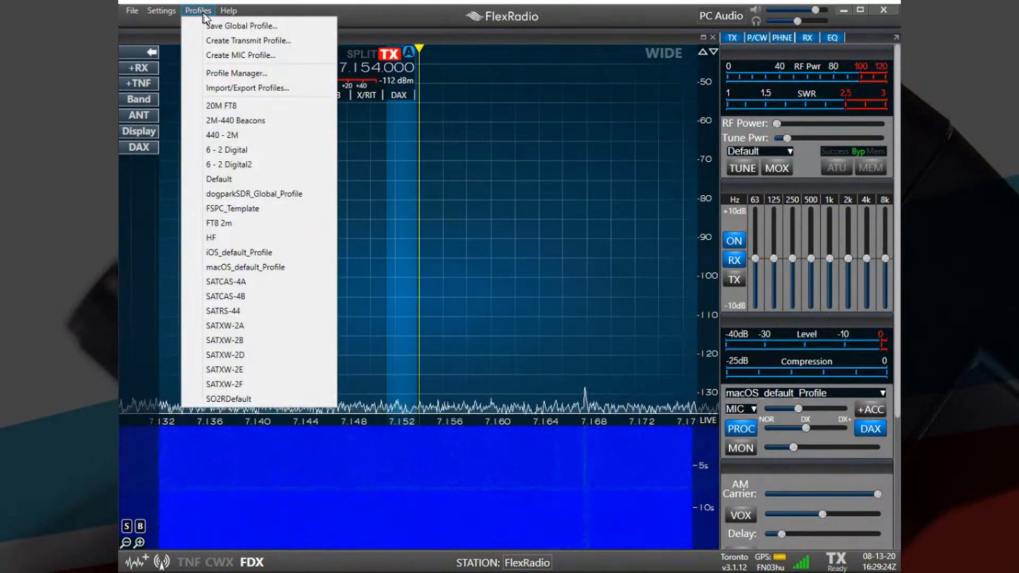
pyautogui.click(213, 24)
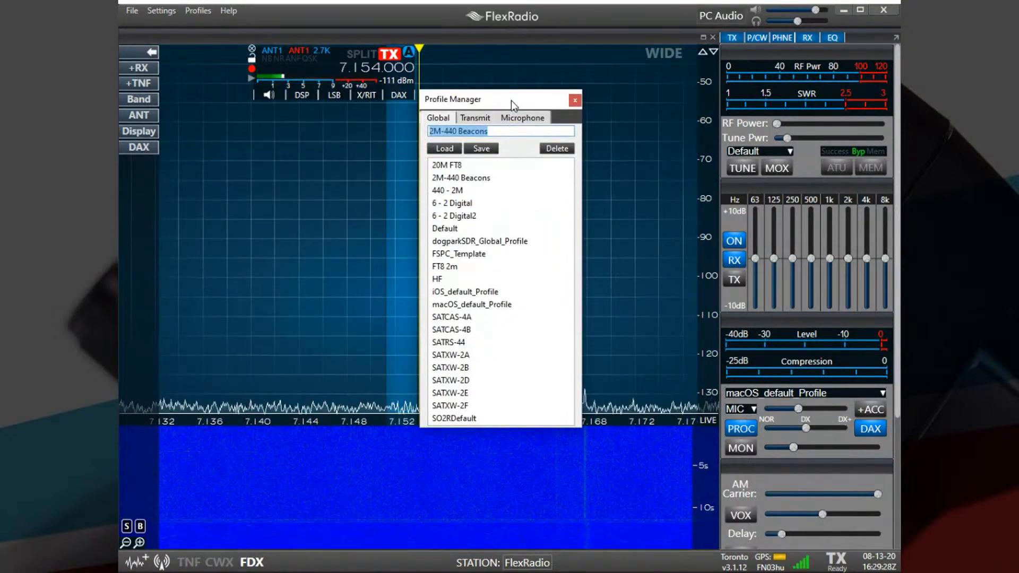
pyautogui.doubleClick(498, 132)
pyautogui.moveTo(499, 132); pyautogui.dragTo(322, 127)
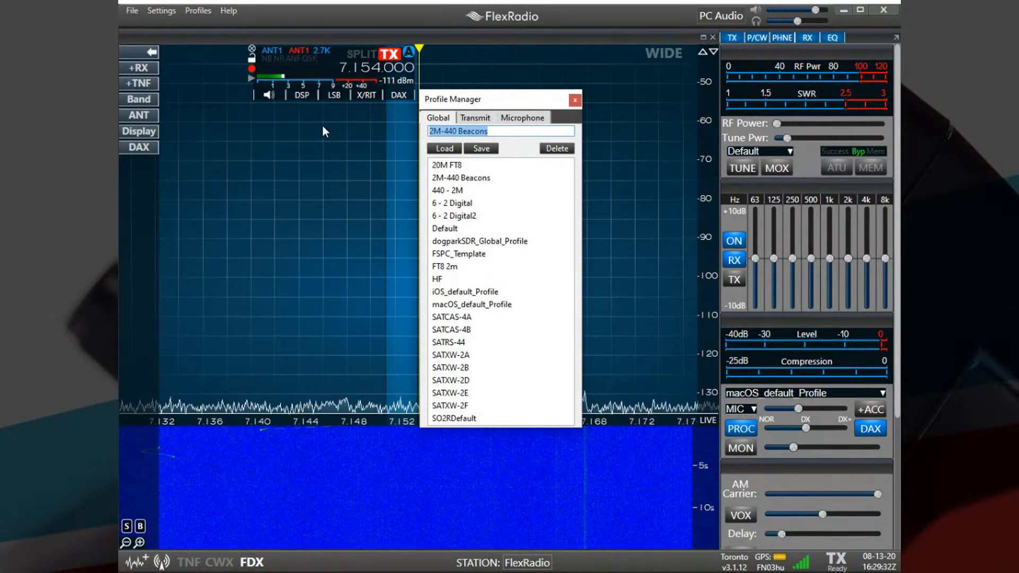
pyautogui.write('40M -')
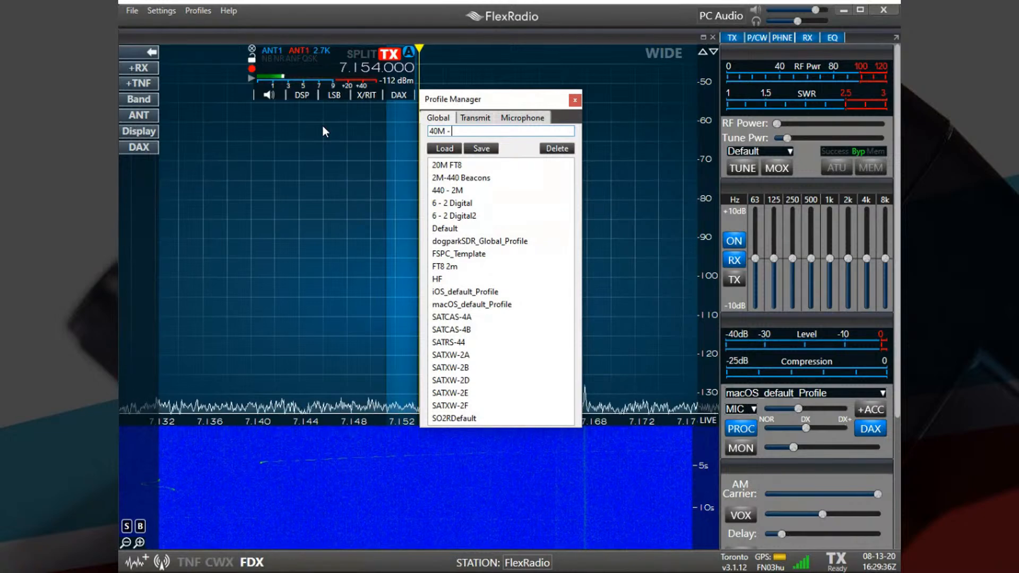
pyautogui.write(' Test')
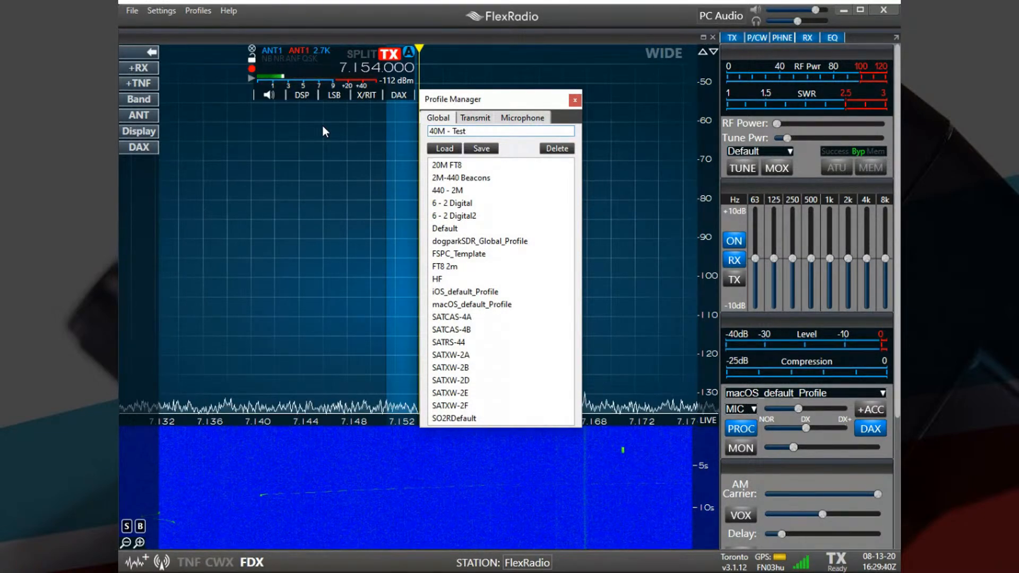
pyautogui.click(482, 149)
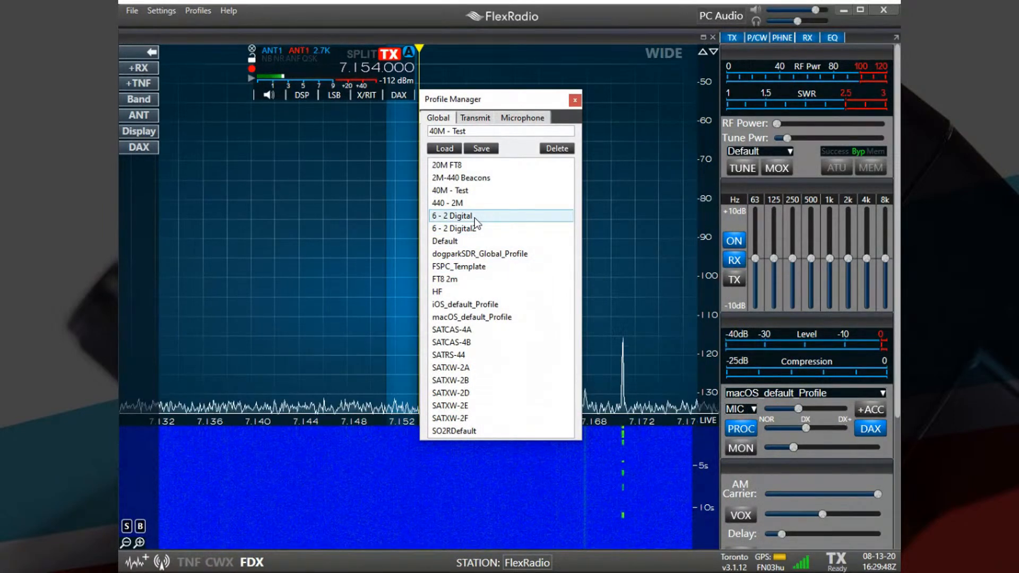
# Load the FT8 2m profile from the Profile Manager, close it, and bring slices A and B into view in their panadapters.
pyautogui.click(465, 278)
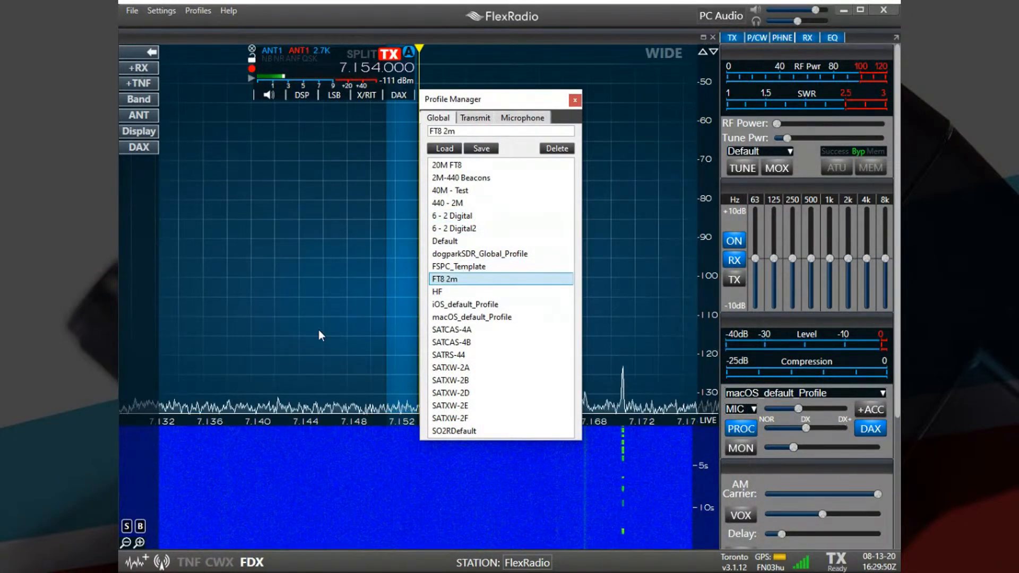
pyautogui.doubleClick(446, 282)
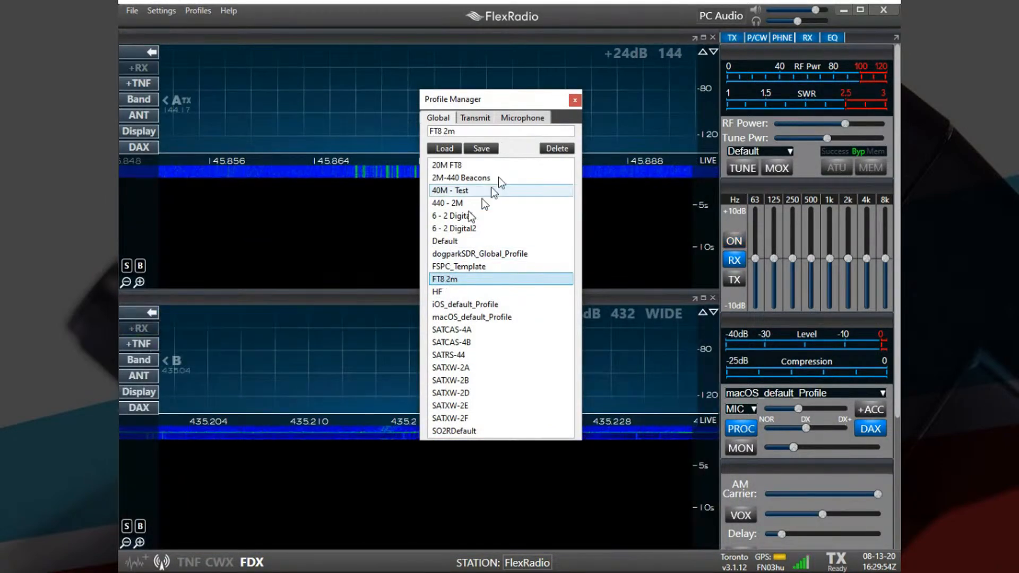
pyautogui.click(576, 100)
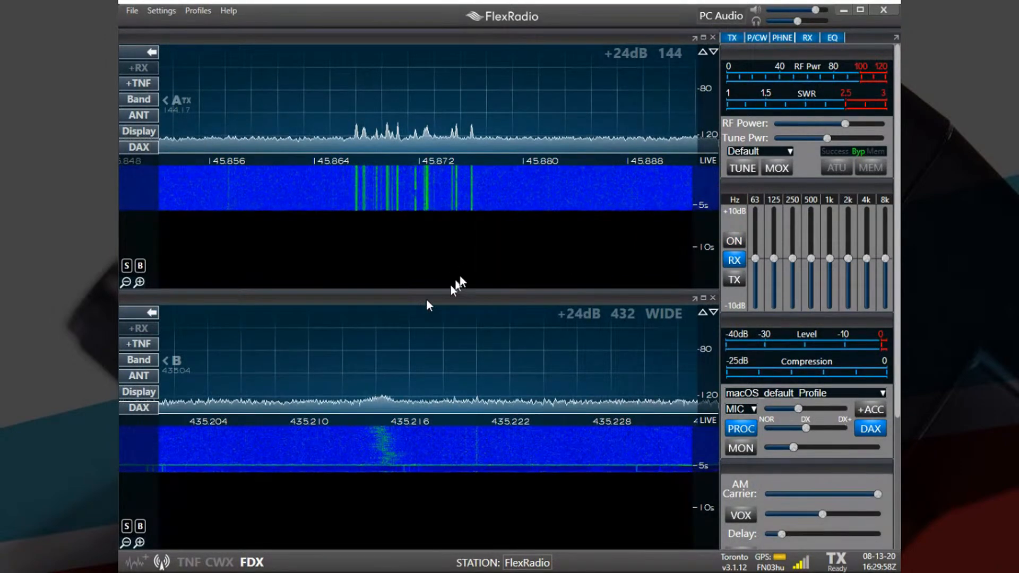
pyautogui.click(187, 104)
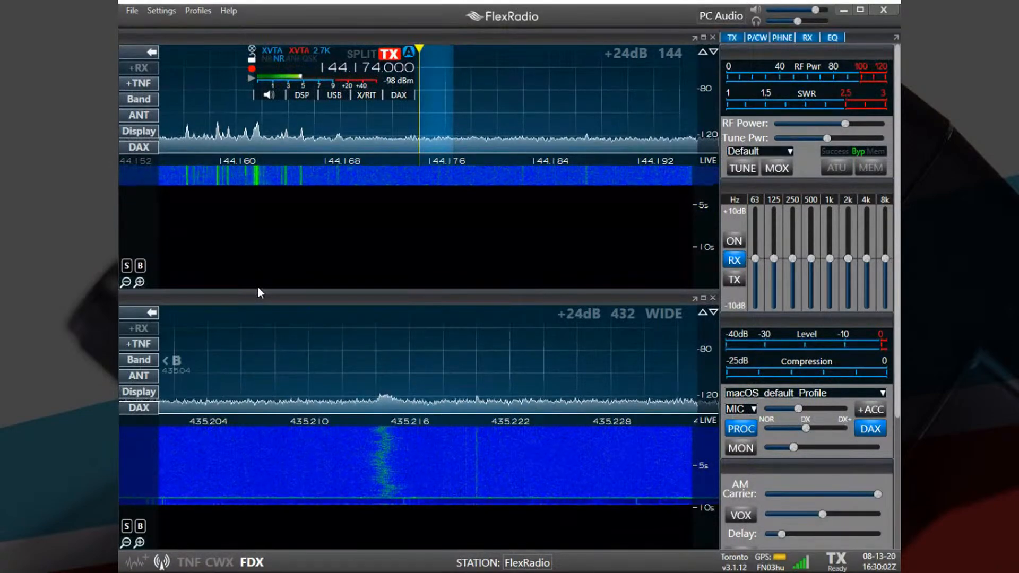
pyautogui.click(173, 361)
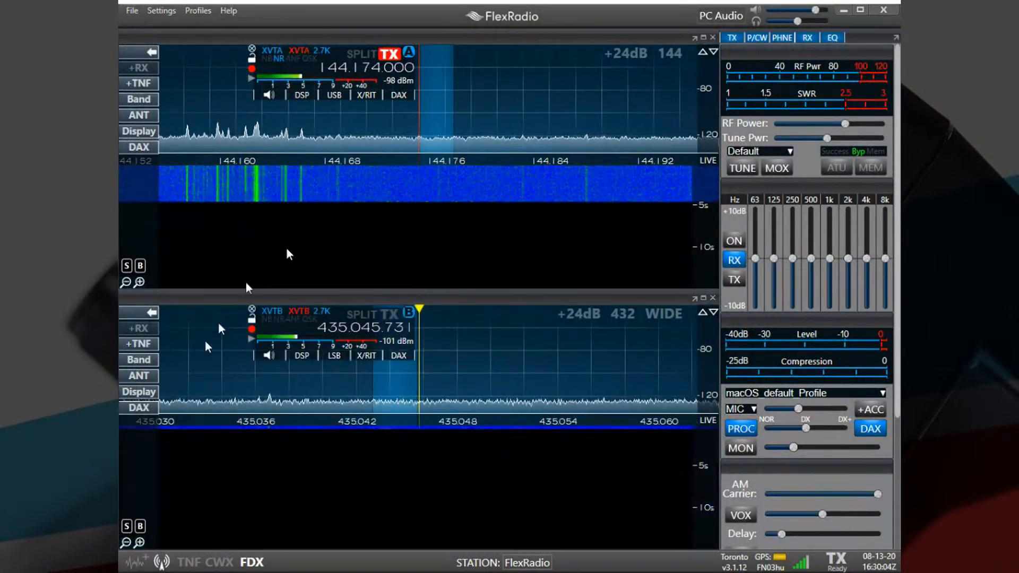
# Load the 40M - Test global profile.
pyautogui.click(206, 11)
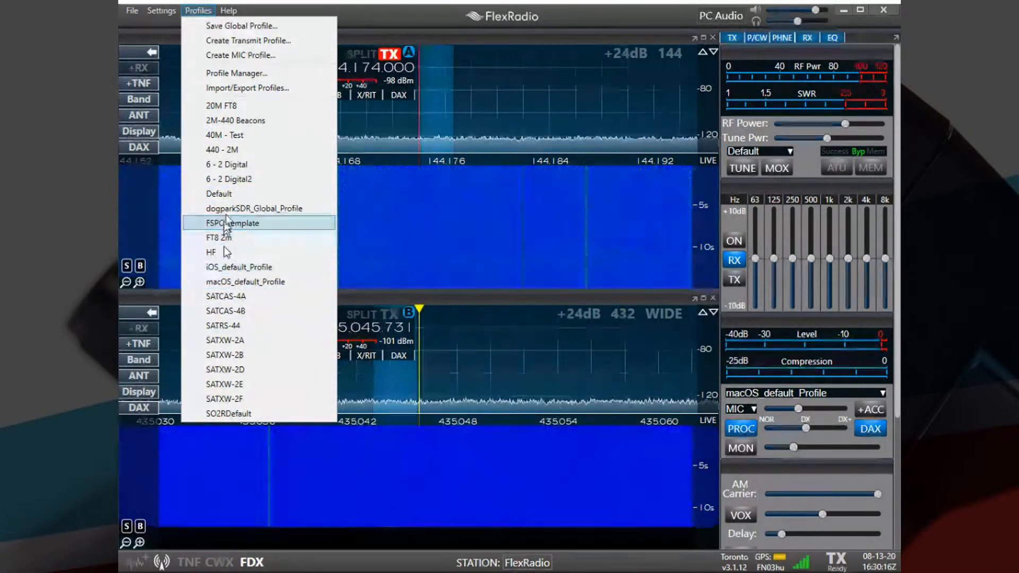
pyautogui.click(222, 135)
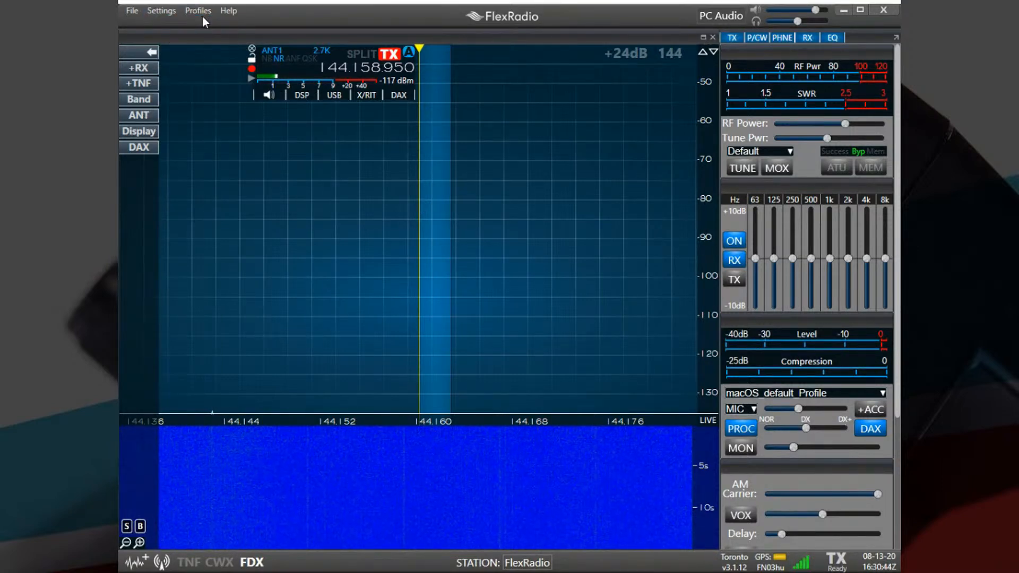
# Recall the Ontars 3.755.000 LSB memory channel for slice A and close the Memory Channels window.
pyautogui.click(173, 11)
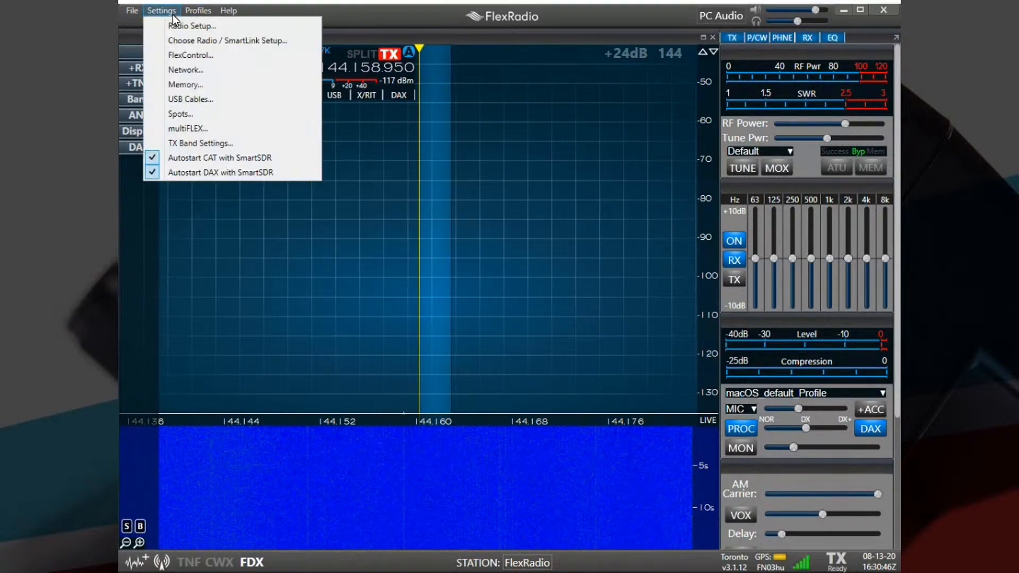
pyautogui.click(193, 87)
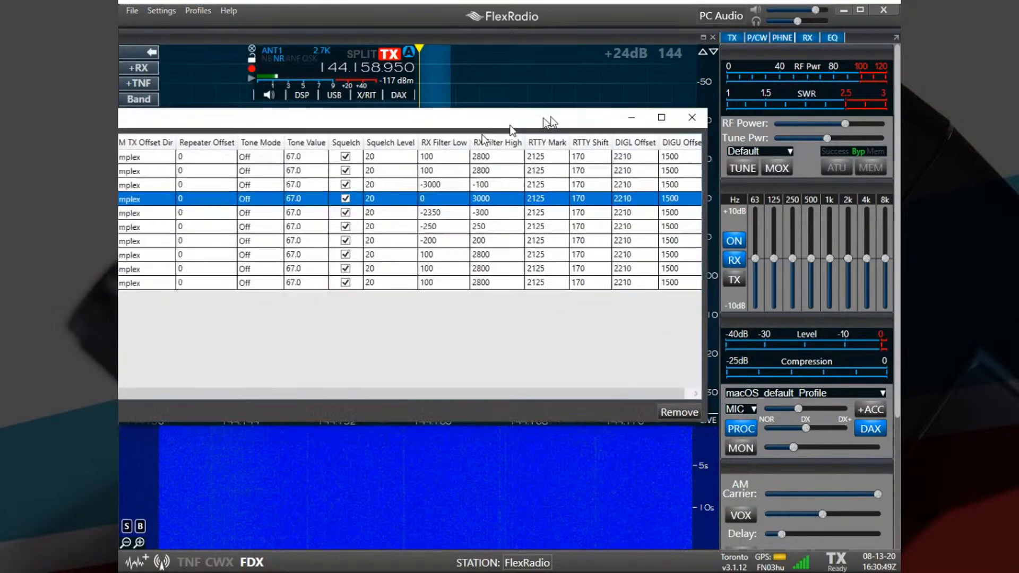
pyautogui.moveTo(537, 122); pyautogui.dragTo(850, 121)
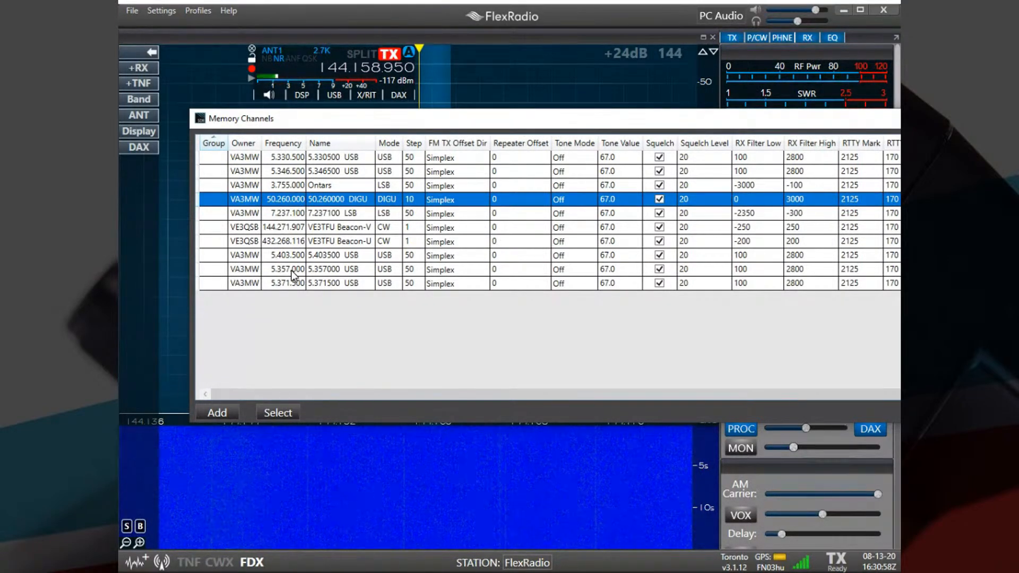
pyautogui.doubleClick(289, 185)
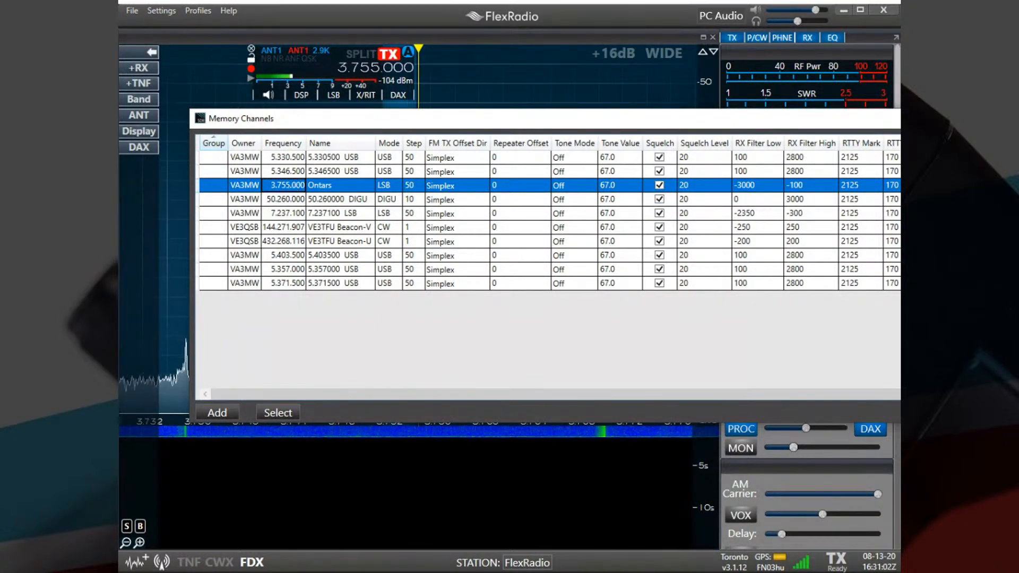
pyautogui.click(900, 118)
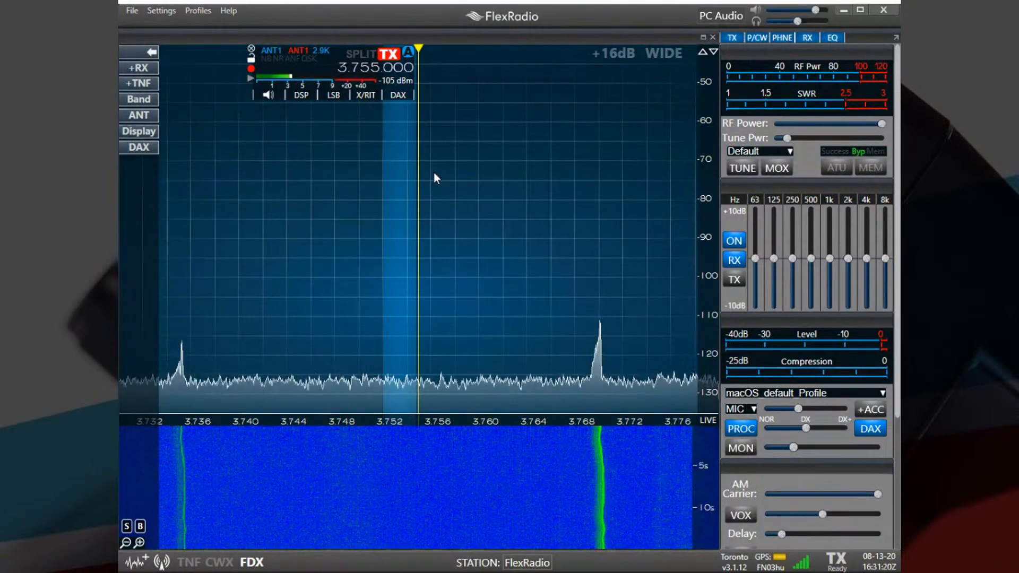
# Export all profiles, memories, preferences, TNF, XVTR and USB cable settings to the 6600M-Profiles folder under Documents > Flex, and close the Import/Export Configuration window.
pyautogui.click(191, 9)
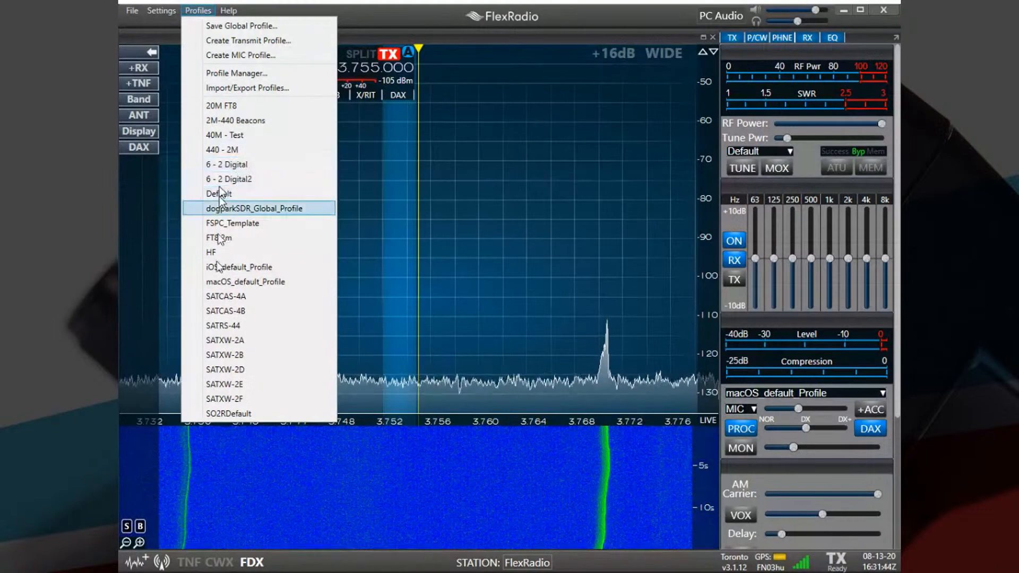
pyautogui.click(214, 88)
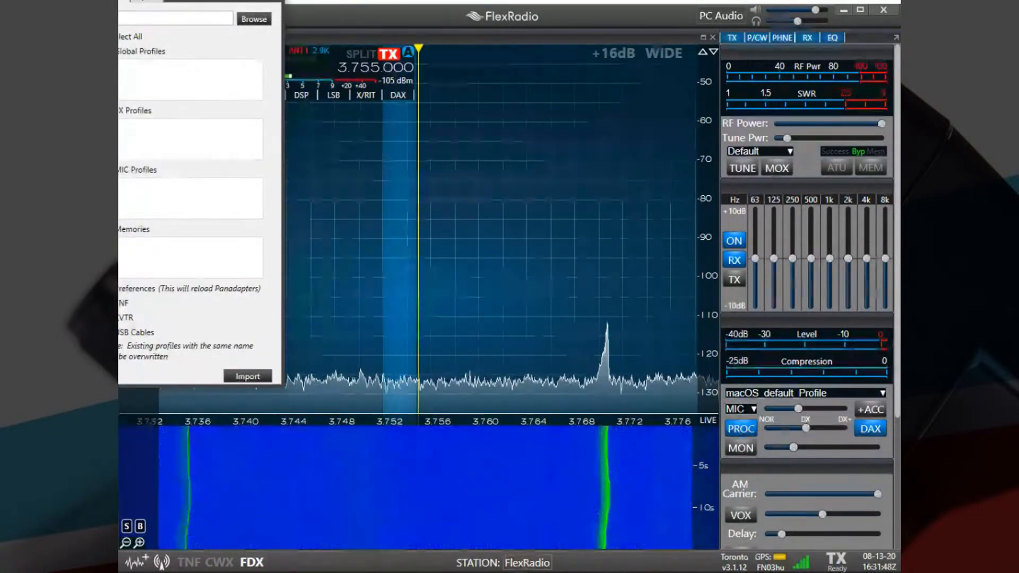
pyautogui.moveTo(180, 0); pyautogui.dragTo(394, 59)
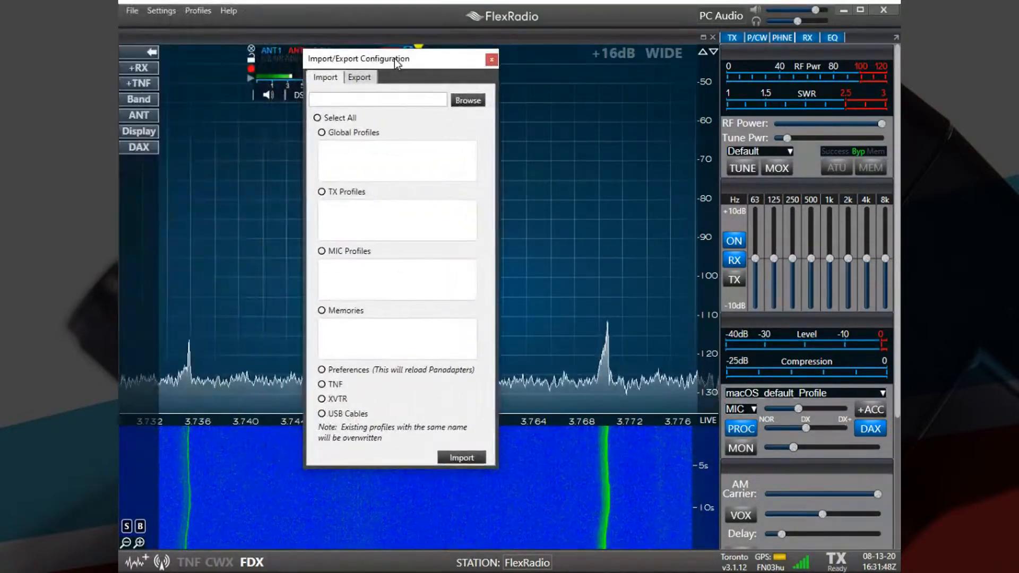
pyautogui.click(198, 11)
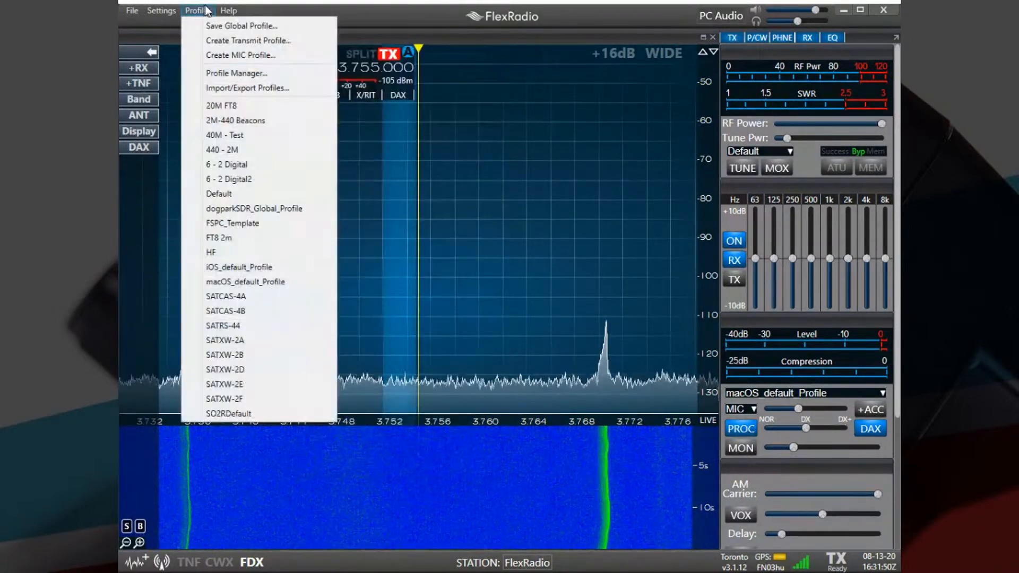
pyautogui.click(273, 86)
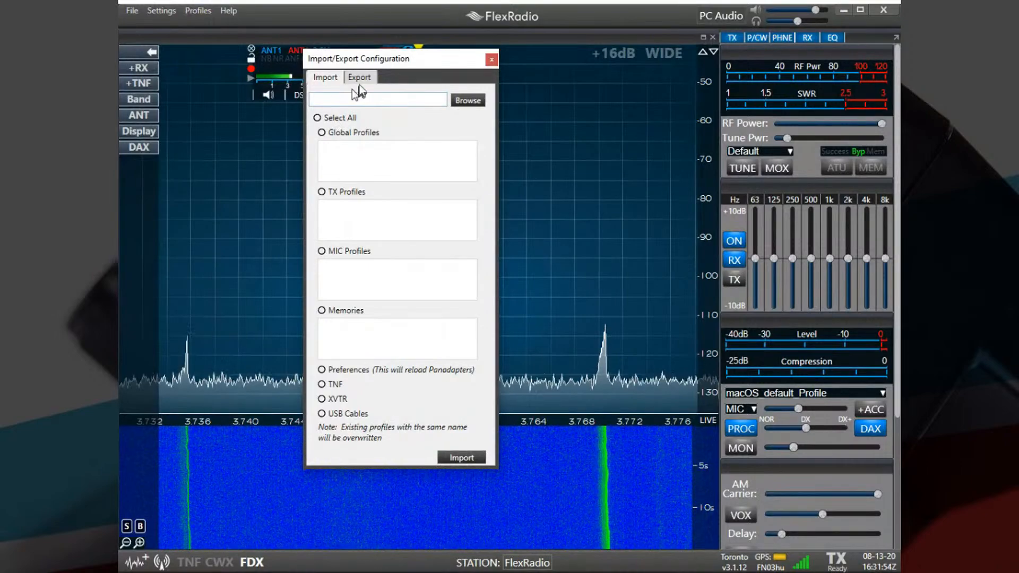
pyautogui.click(362, 81)
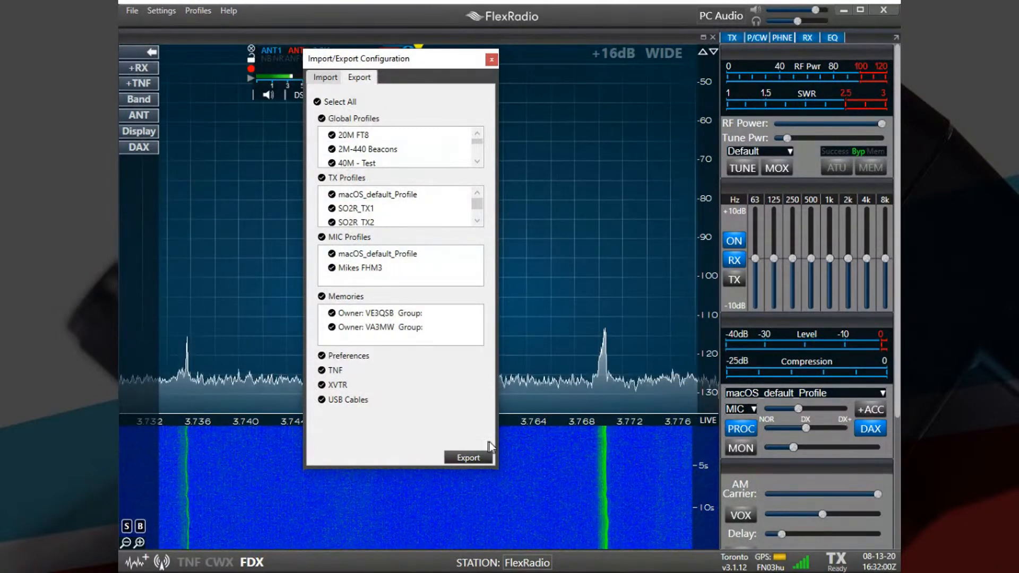
pyautogui.click(467, 458)
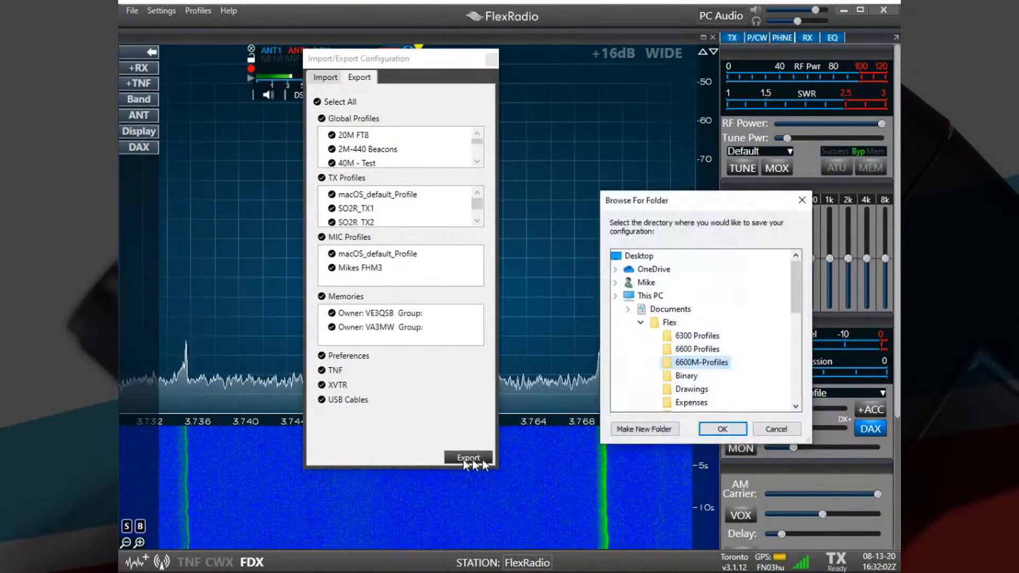
pyautogui.moveTo(721, 202); pyautogui.dragTo(605, 109)
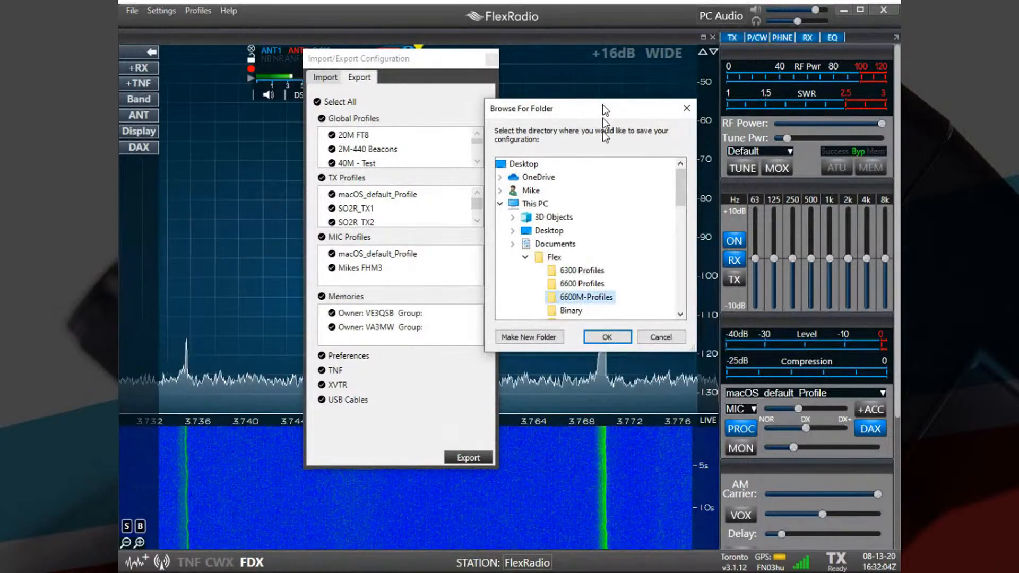
pyautogui.click(586, 298)
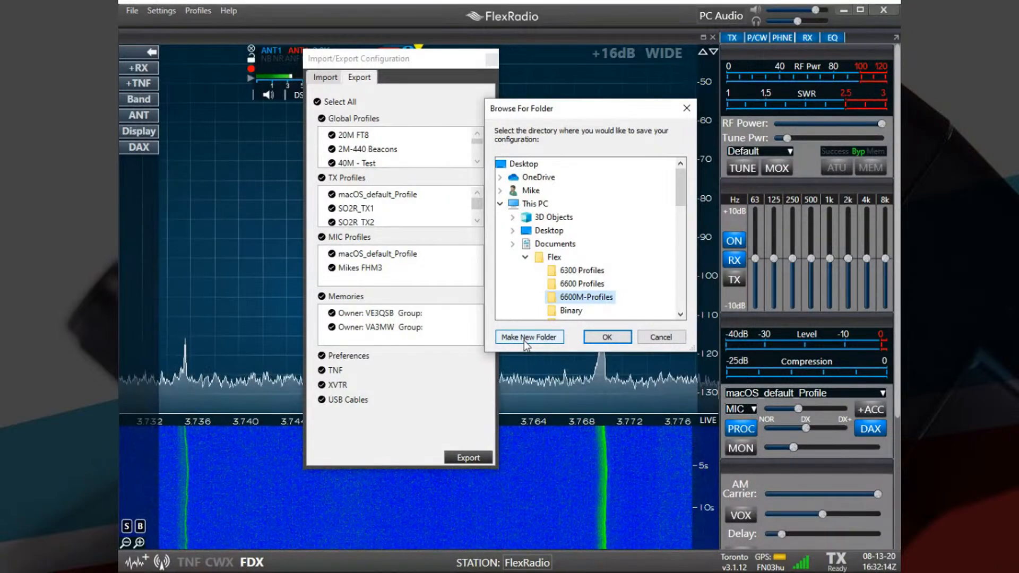
pyautogui.click(606, 338)
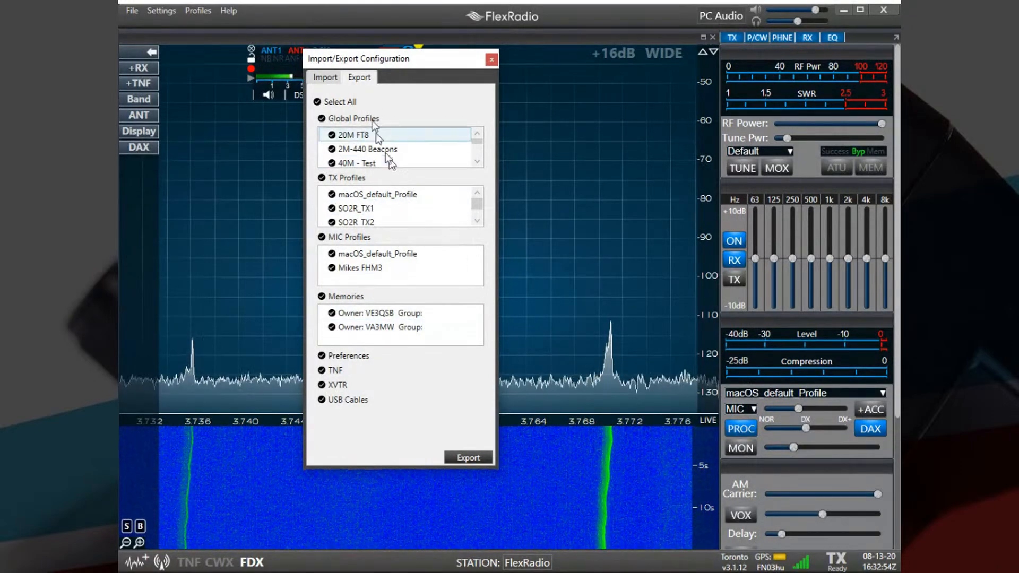
pyautogui.click(490, 59)
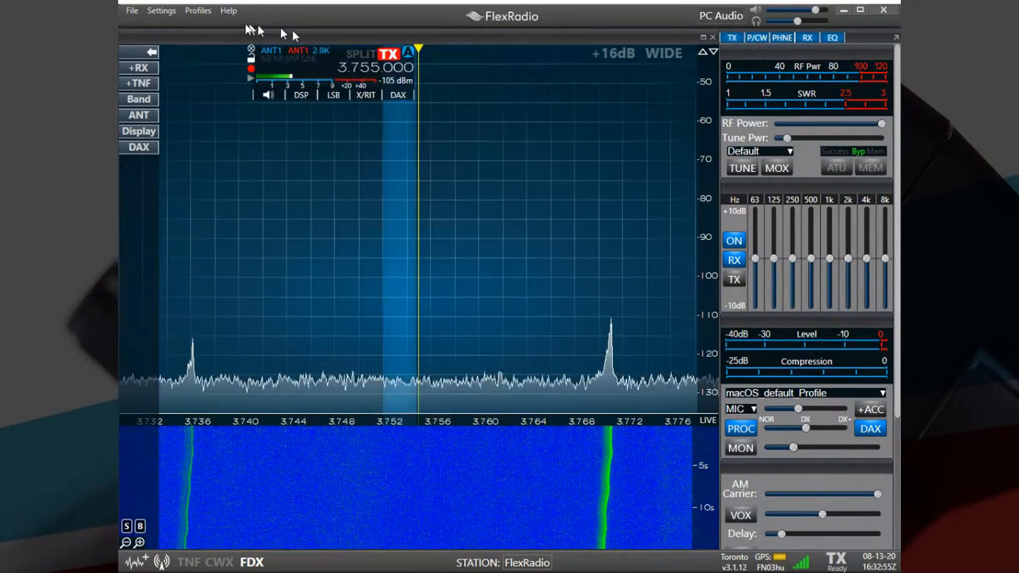
pyautogui.click(193, 11)
pyautogui.click(236, 74)
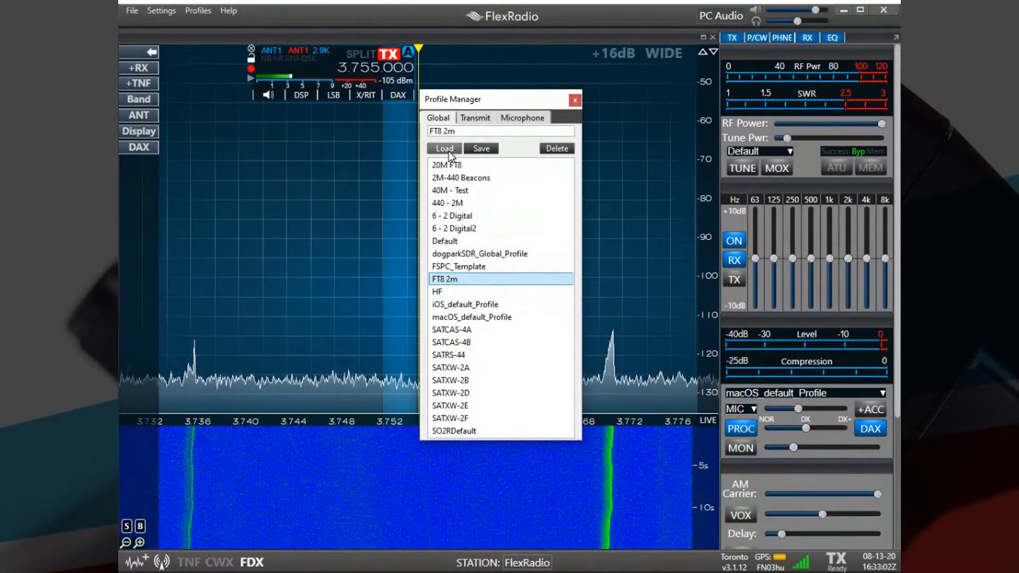
pyautogui.click(576, 100)
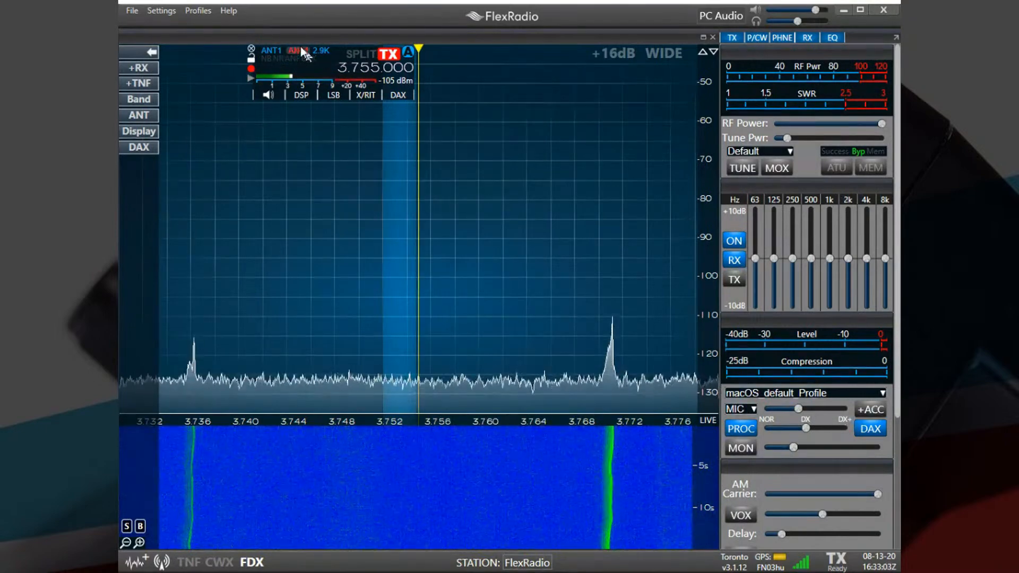
# Browse the 6600M-Profiles folder for configuration files to import, cancel without choosing one, and close the Import/Export Configuration window.
pyautogui.click(202, 9)
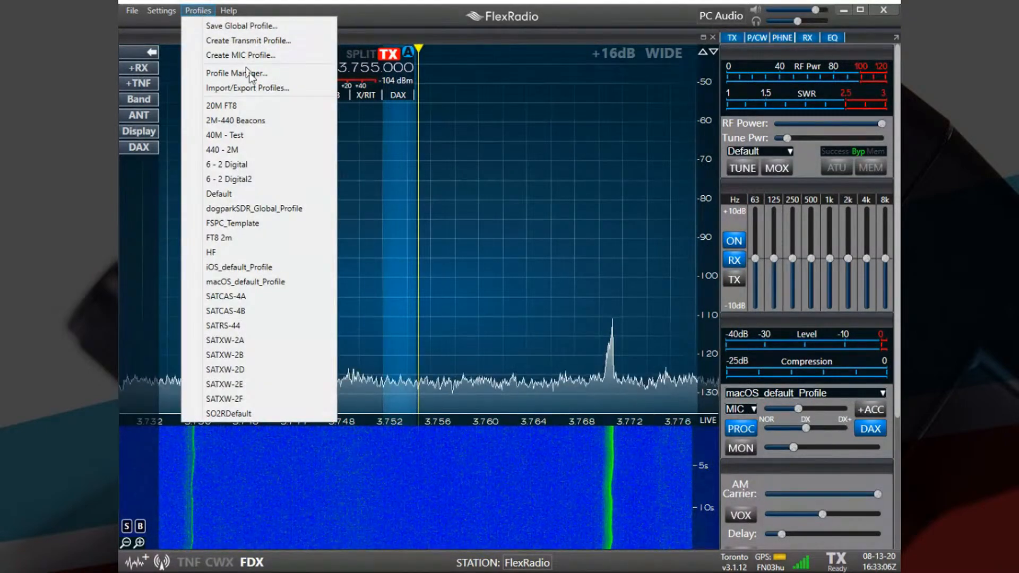
pyautogui.click(249, 87)
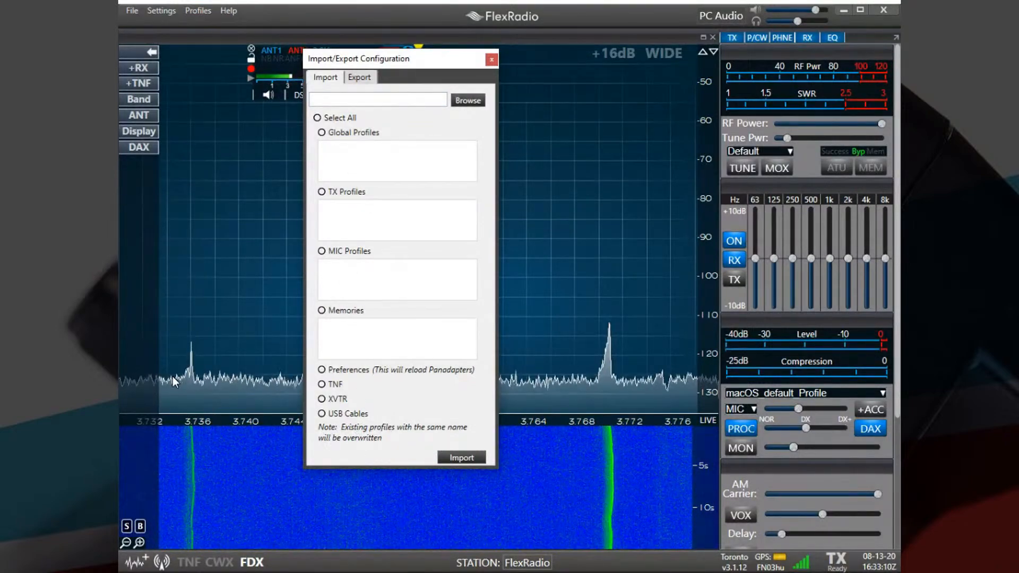
pyautogui.click(459, 102)
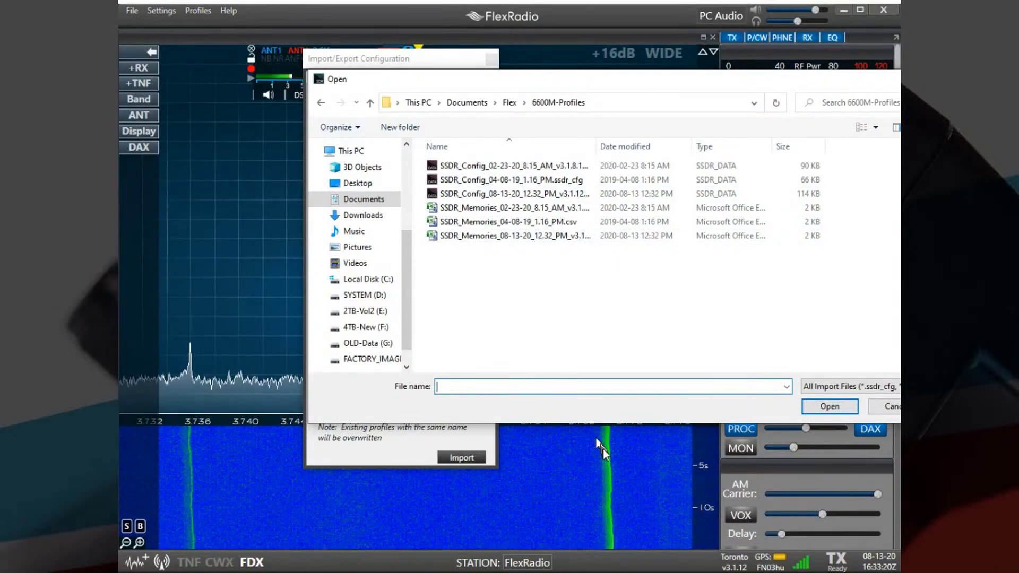
pyautogui.click(885, 407)
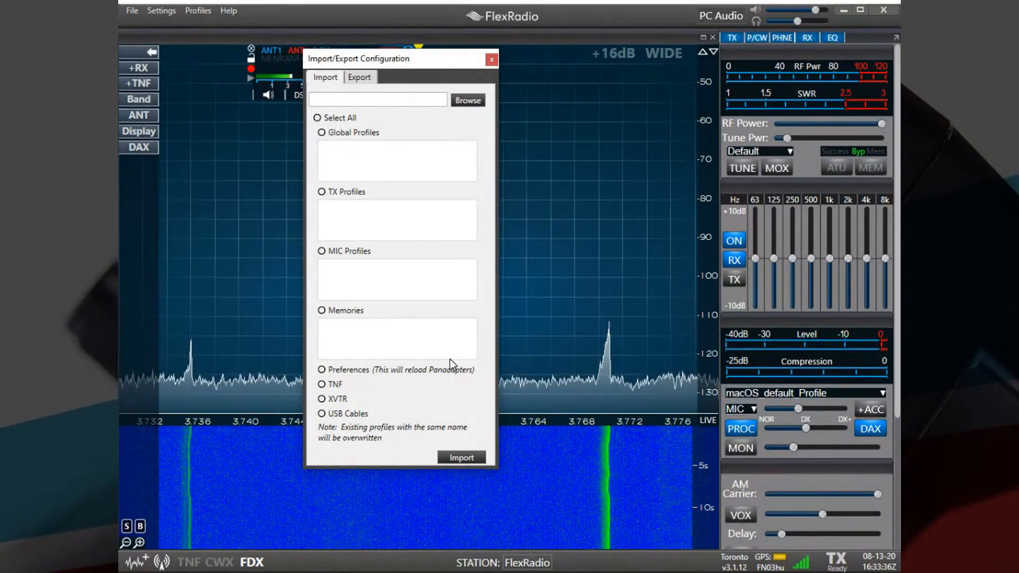
pyautogui.click(492, 59)
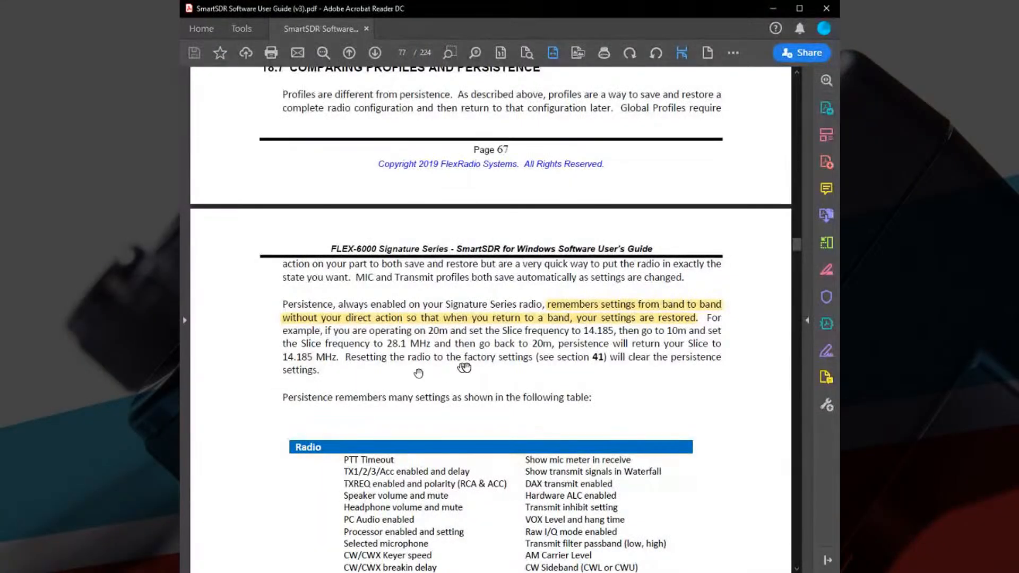
# Switch to the SmartSDR user guide in Acrobat Reader and examine the persistence settings and the Global, MIC and TX profile field tables.
pyautogui.scroll(-5, 508, 327)
pyautogui.scroll(3, 508, 328)
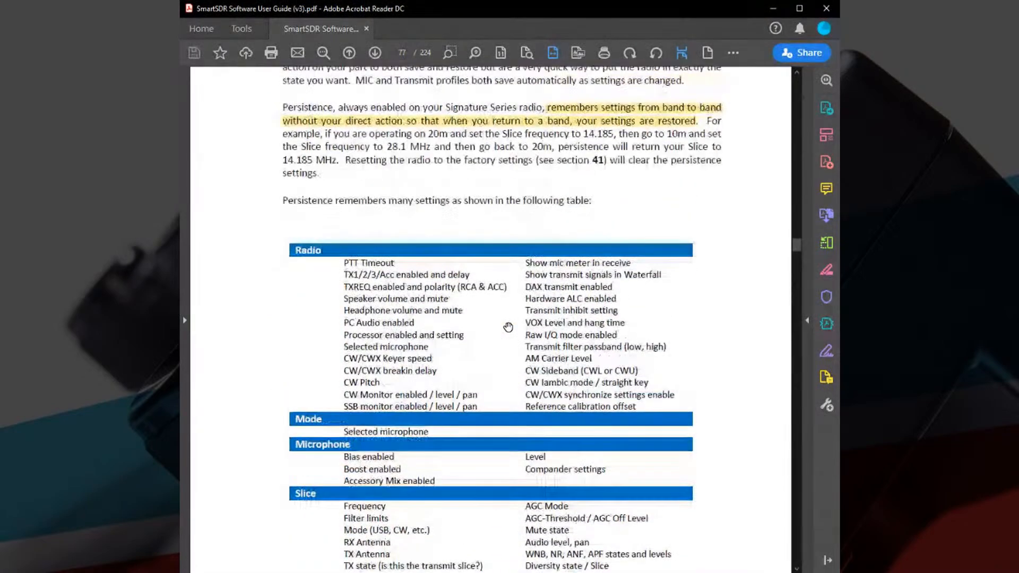
pyautogui.scroll(-15, 508, 327)
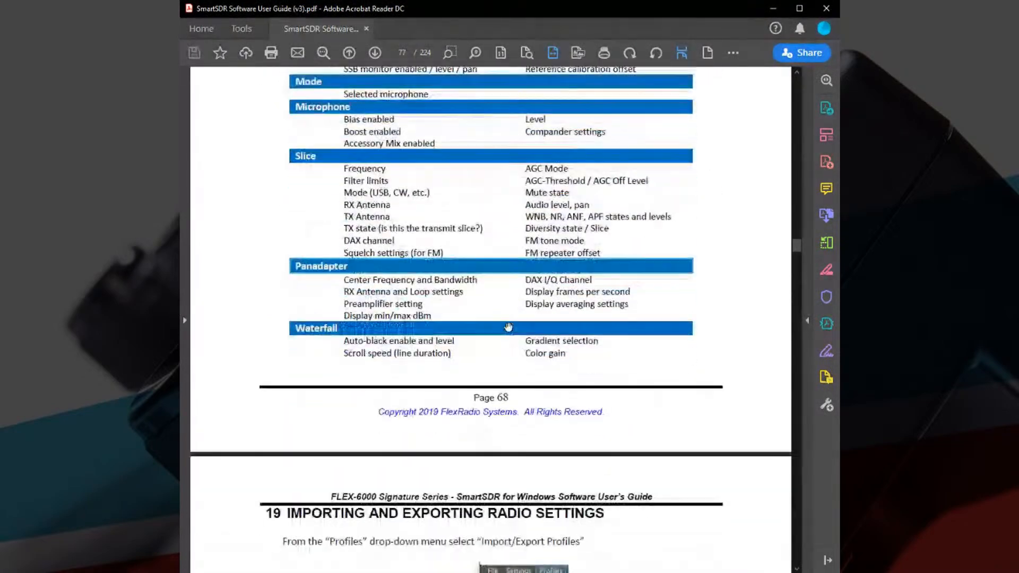
pyautogui.scroll(-20, 508, 328)
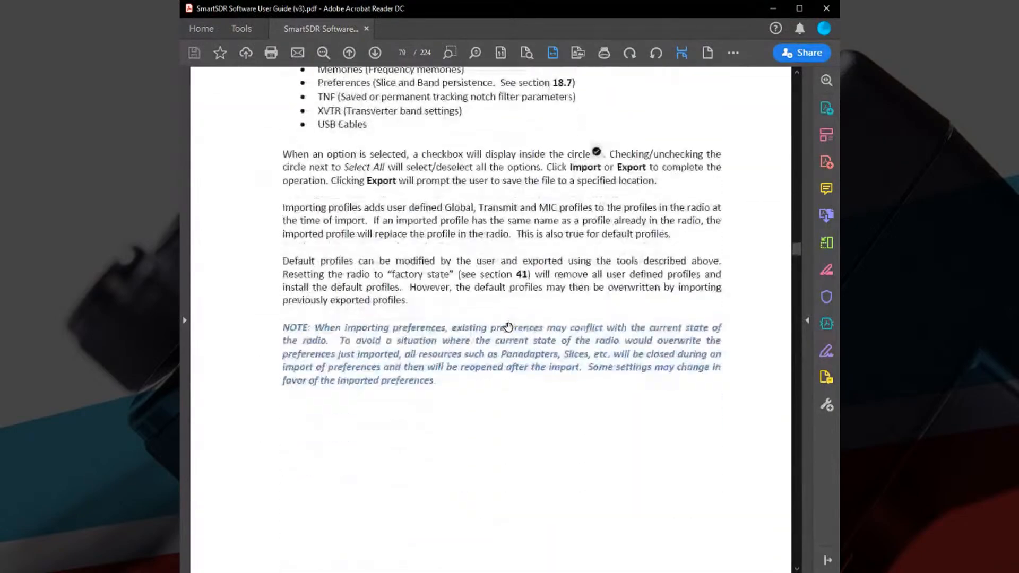
pyautogui.scroll(-3, 508, 328)
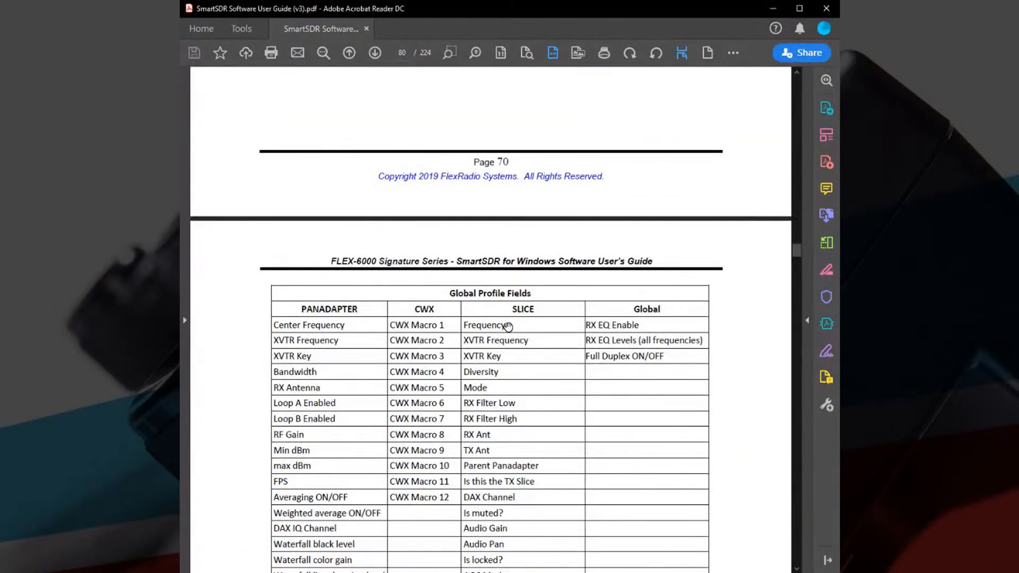
pyautogui.scroll(-20, 508, 326)
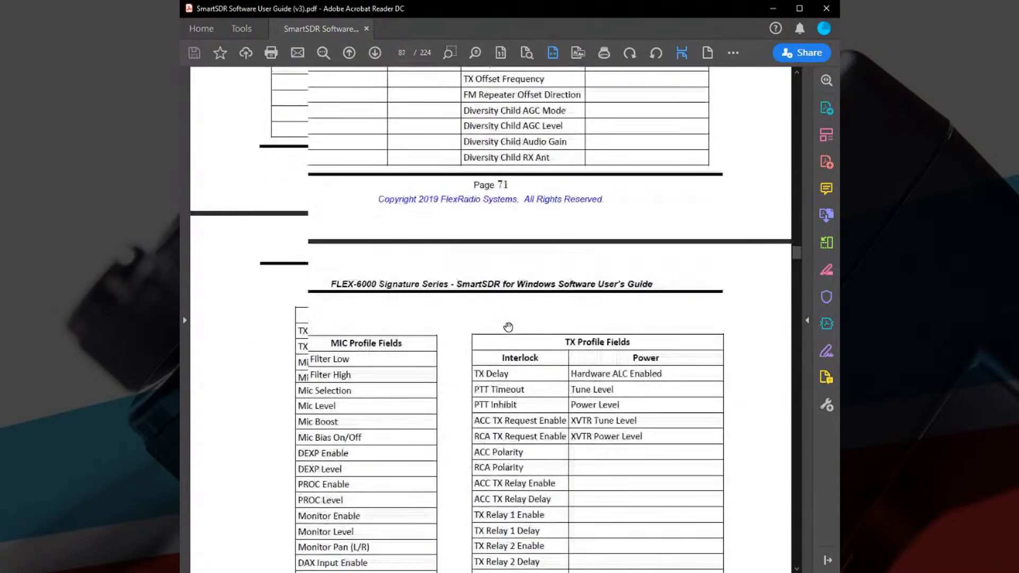
pyautogui.scroll(-2, 508, 327)
pyautogui.scroll(-2, 508, 325)
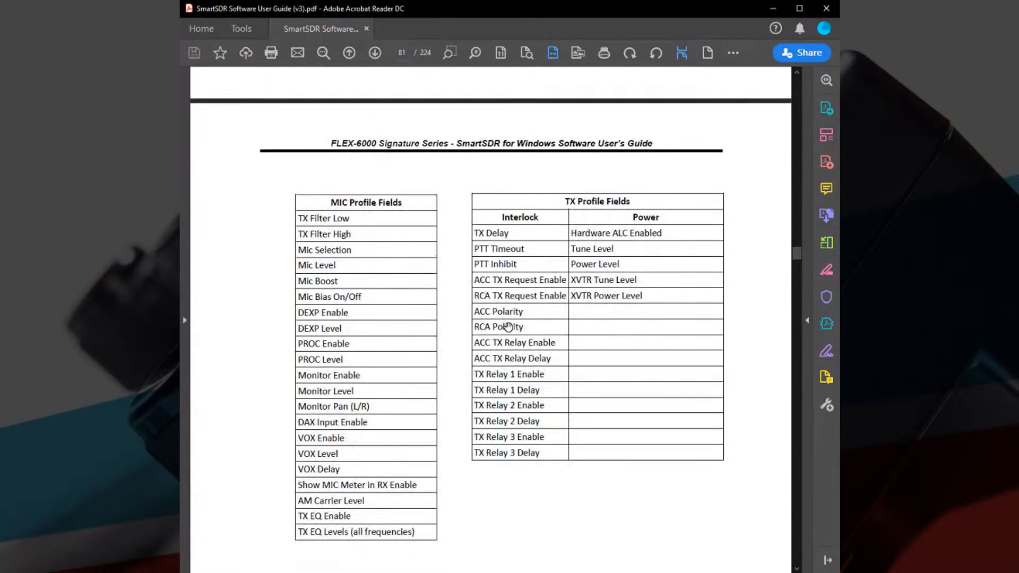
pyautogui.scroll(3, 508, 326)
pyautogui.scroll(-3, 507, 326)
# Review the guide's earlier sections on persistence, default profiles and saving profiles, going back to section 18.3 Global Profiles.
pyautogui.scroll(15, 593, 275)
pyautogui.scroll(10, 594, 276)
pyautogui.scroll(15, 593, 275)
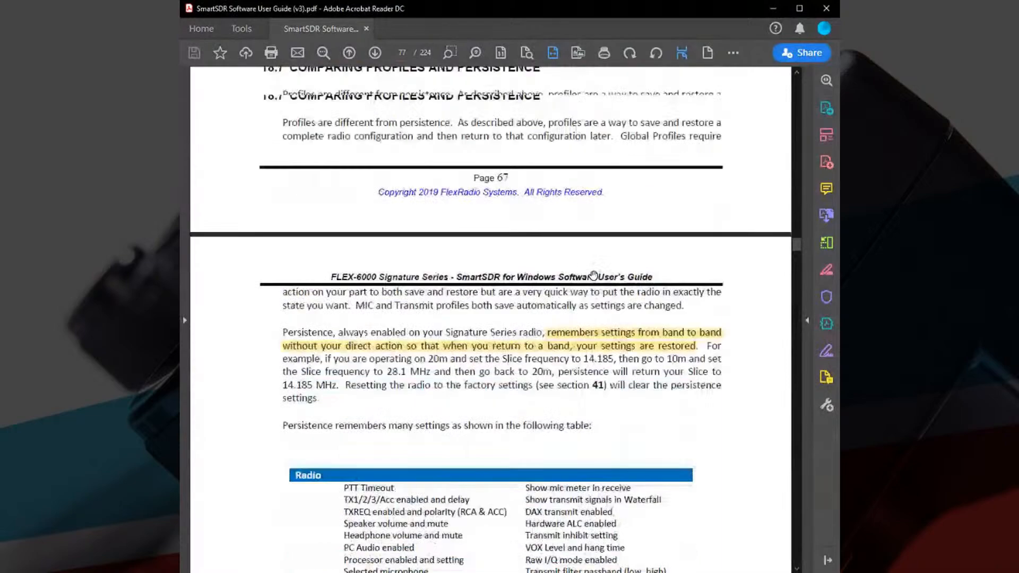
pyautogui.scroll(2, 593, 276)
pyautogui.scroll(11, 593, 276)
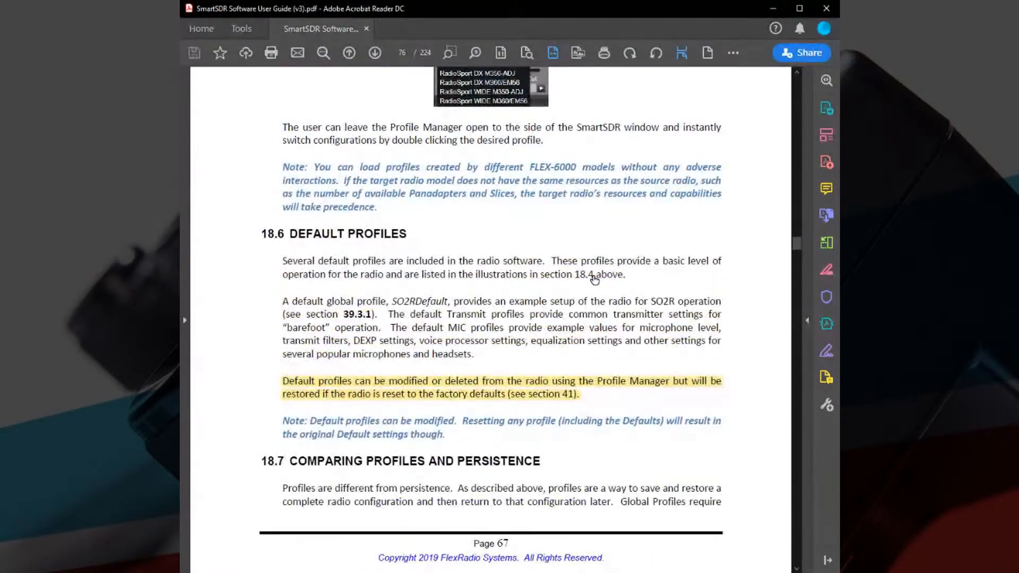
pyautogui.scroll(20, 593, 277)
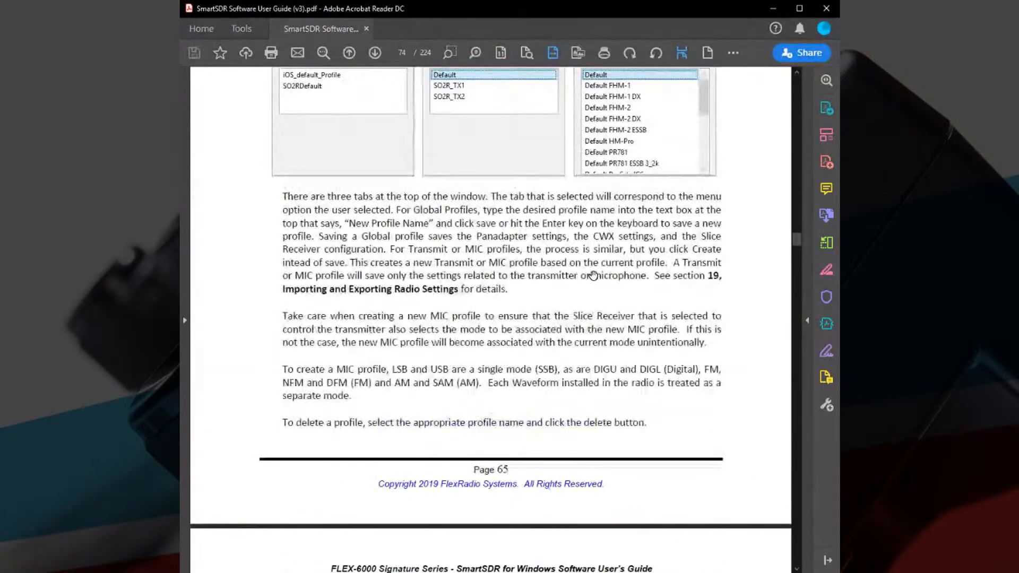
pyautogui.scroll(20, 594, 275)
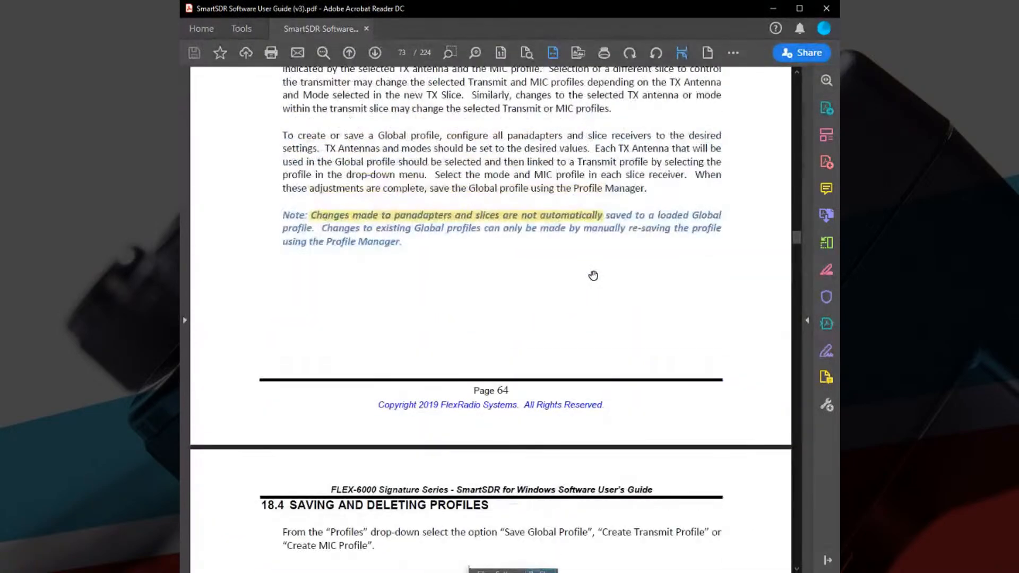
pyautogui.scroll(5, 594, 276)
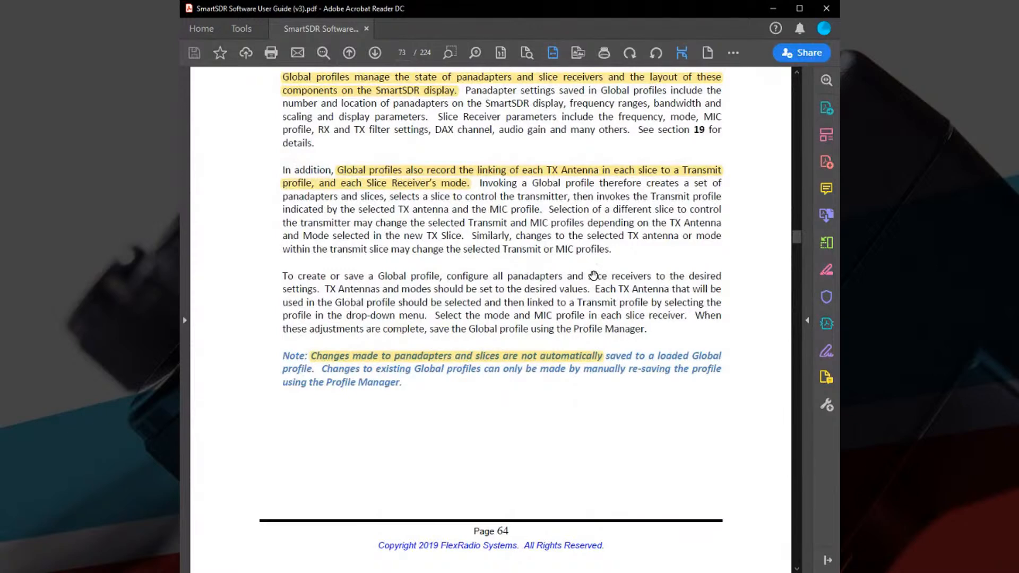
pyautogui.scroll(2, 593, 275)
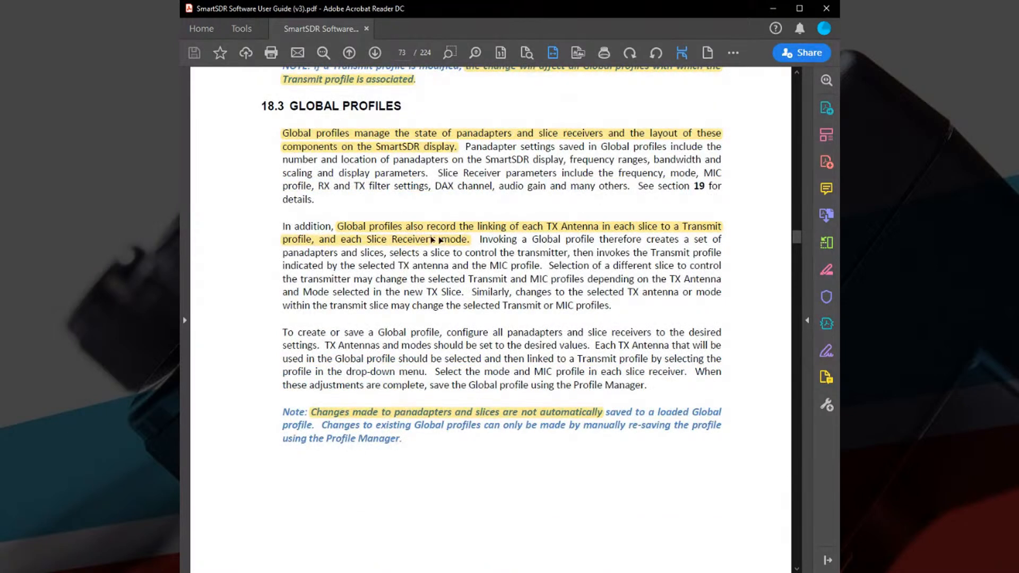